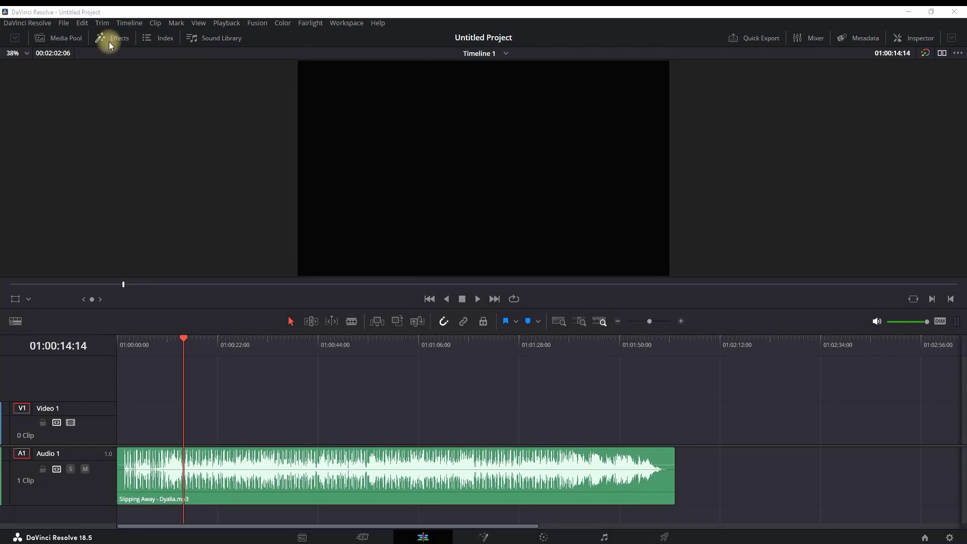
- Search the Effects library for 'fusion' and drop a Fusion Composition onto Video 1 at the start
left_click(94, 40)
left_click(75, 72)
type("f")
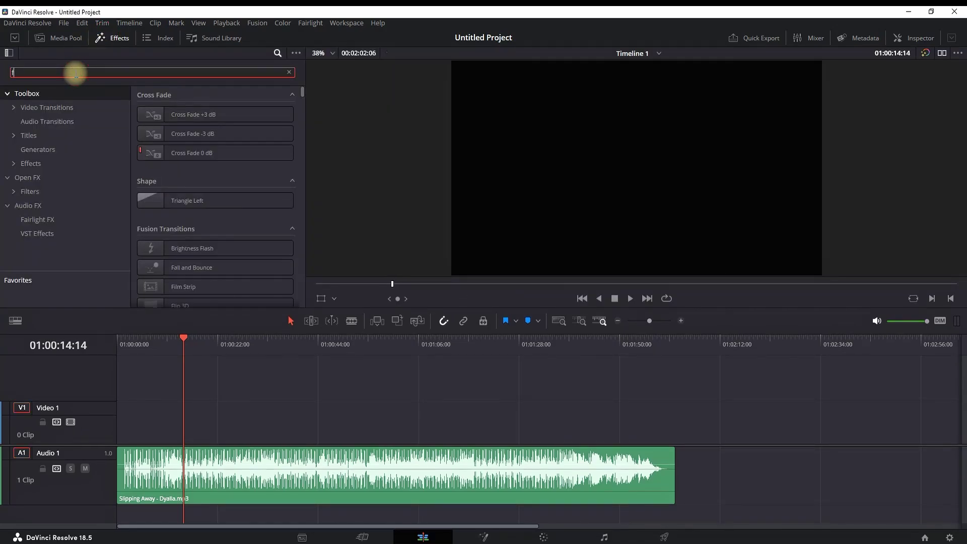
type("usion")
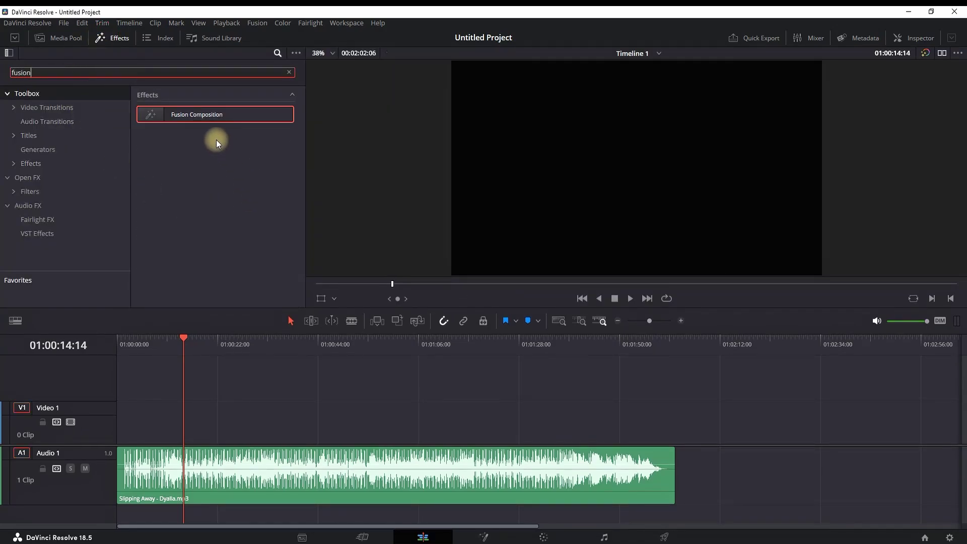
left_click_drag(216, 115, 670, 428)
left_click(113, 39)
- Open the Fusion Composition clip in the Fusion page and move MediaOut1 to the right
right_click(286, 418)
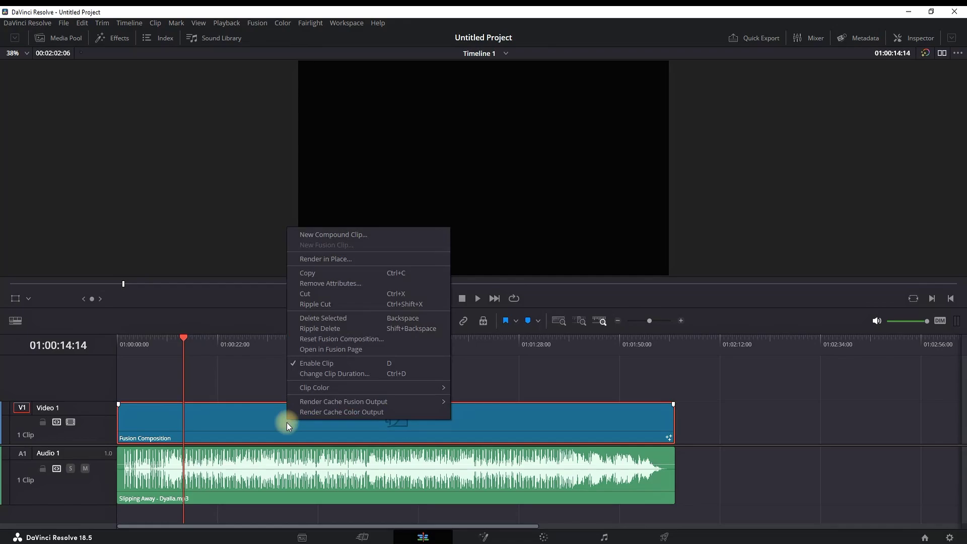
left_click(331, 349)
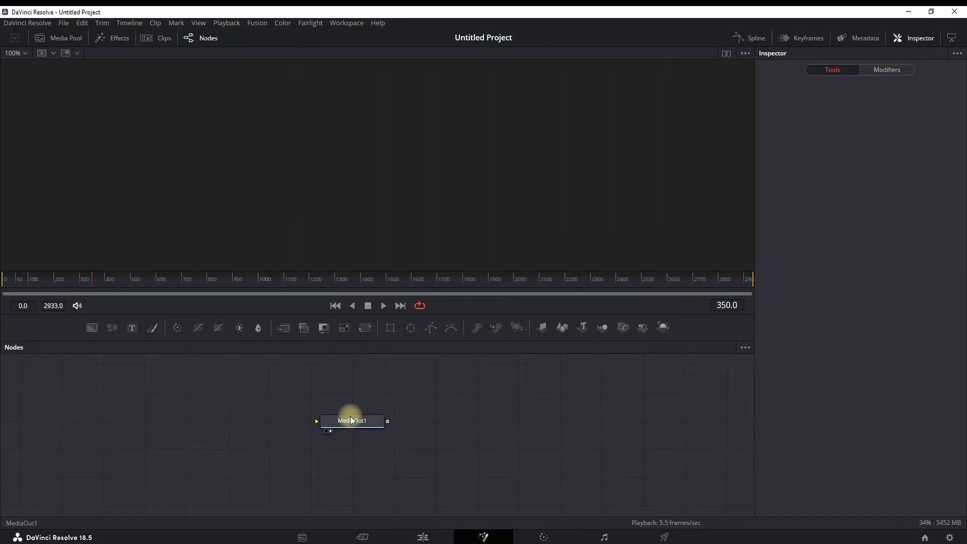
left_click_drag(351, 419, 580, 434)
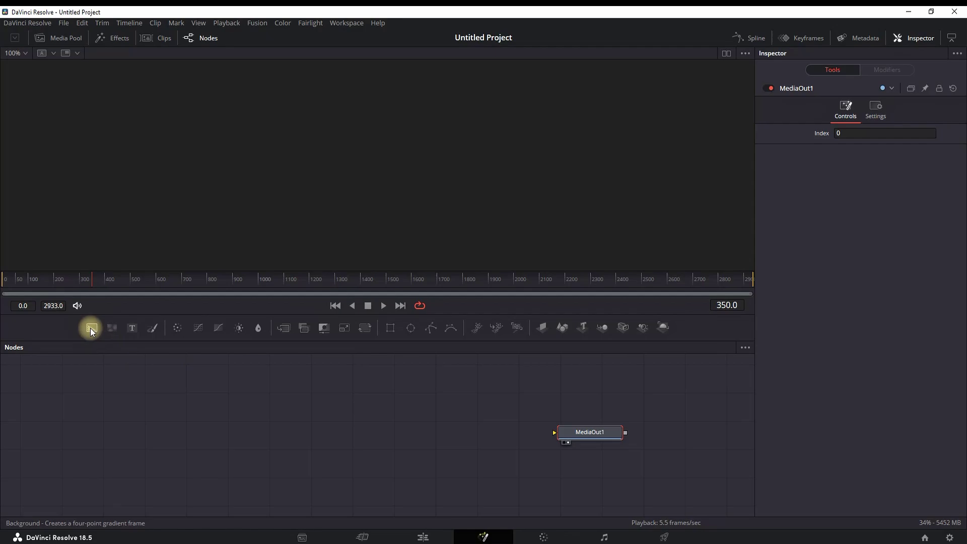
- Add Background1 feeding Merge1 into MediaOut1, plus a second Background node for the merge
left_click_drag(91, 328, 123, 431)
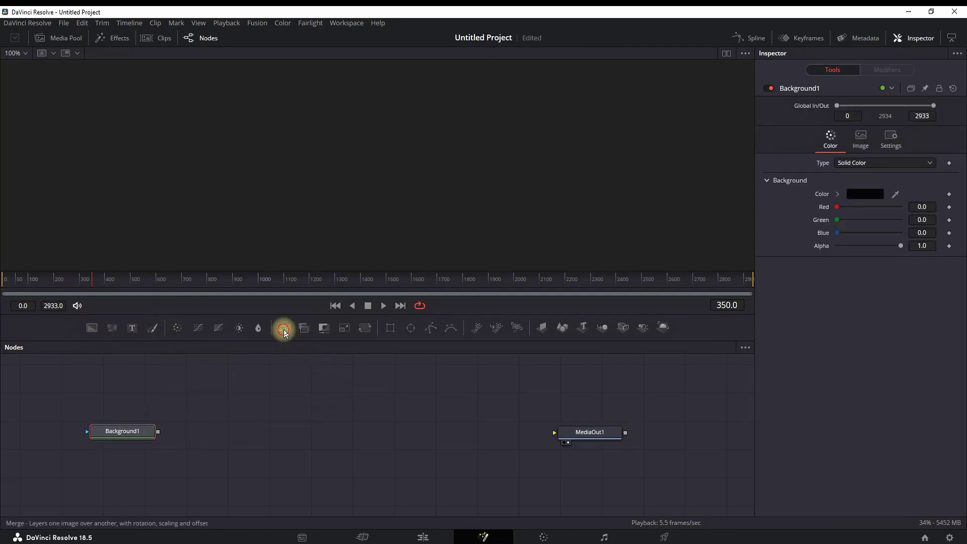
left_click_drag(282, 328, 331, 439)
left_click_drag(158, 431, 578, 431)
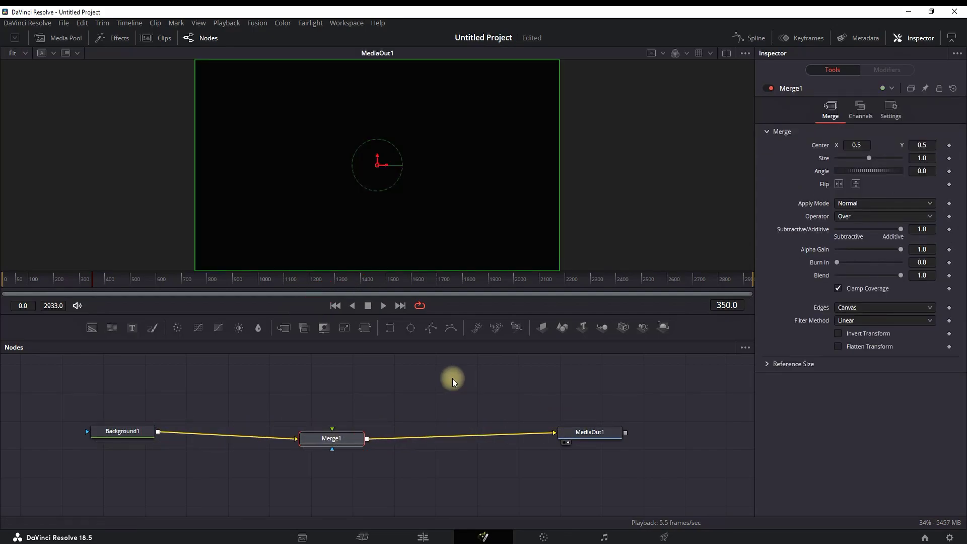
left_click_drag(92, 328, 331, 431)
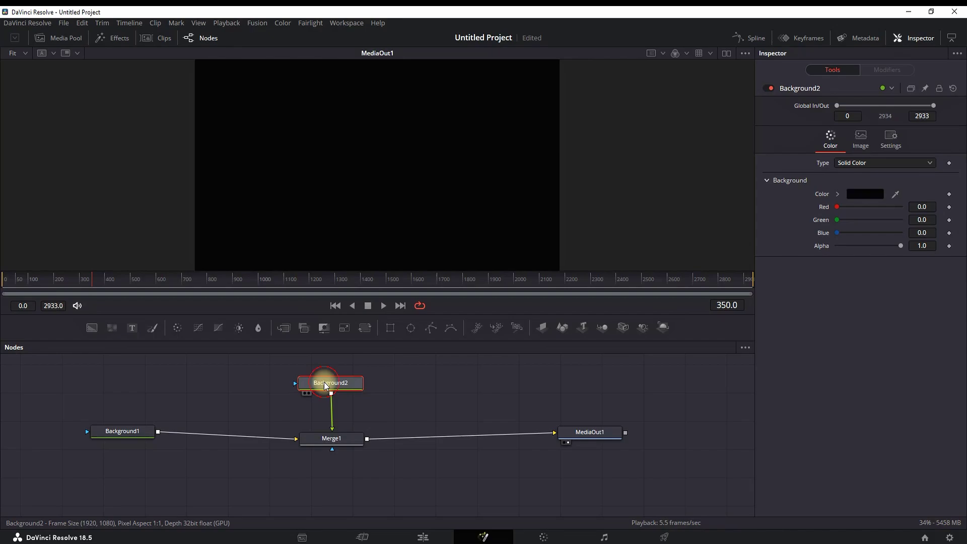
- Pick white (RGB 1.0, 1.0, 1.0) as Background2's colour in the colour picker
left_click(859, 193)
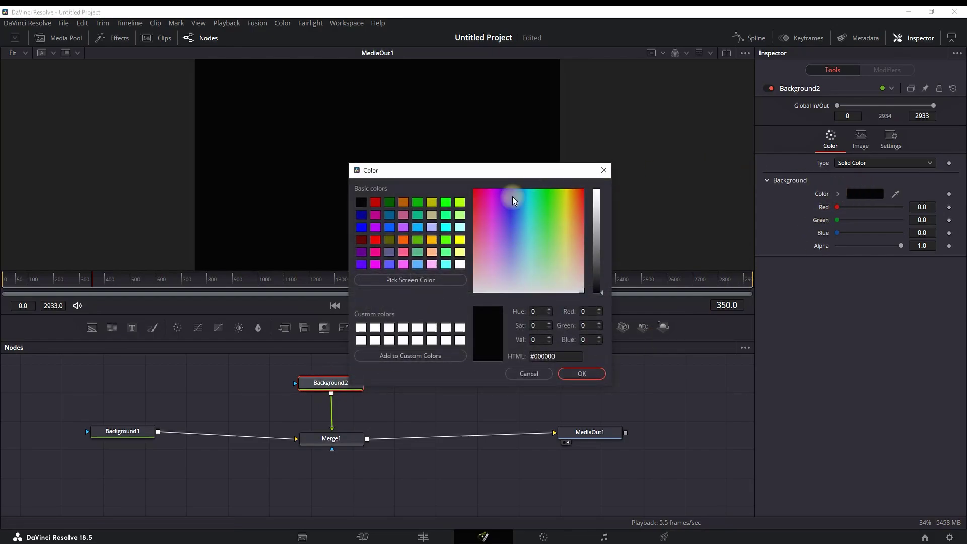
left_click(460, 264)
left_click(523, 344)
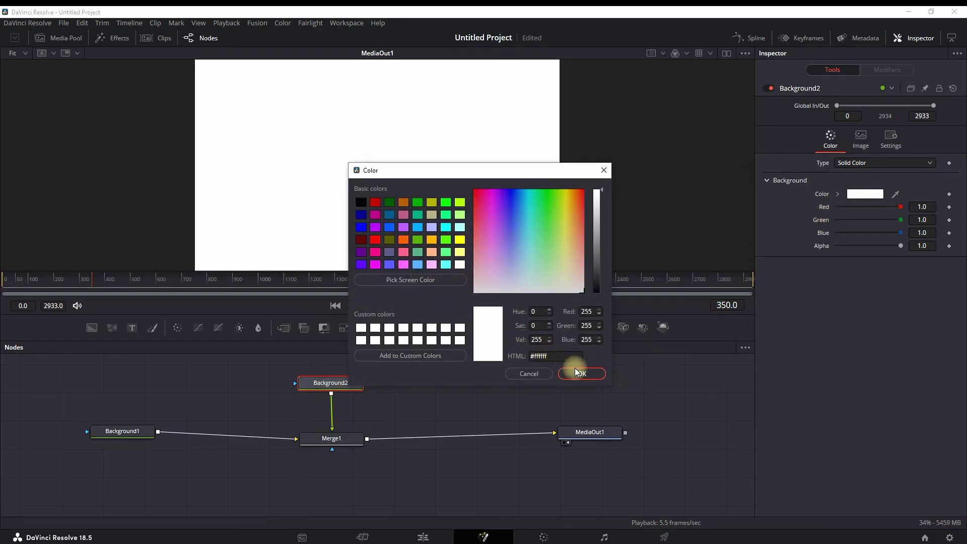
left_click(460, 240)
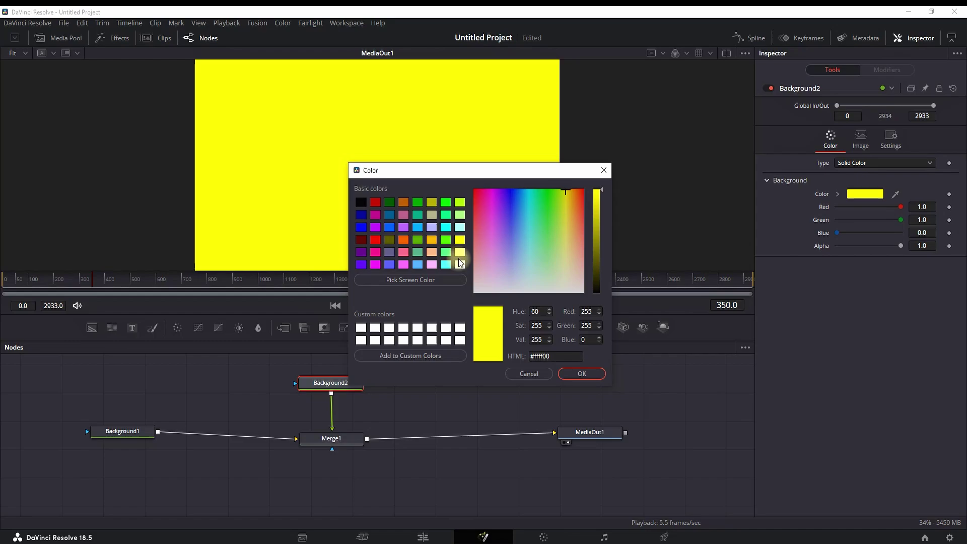
left_click(458, 265)
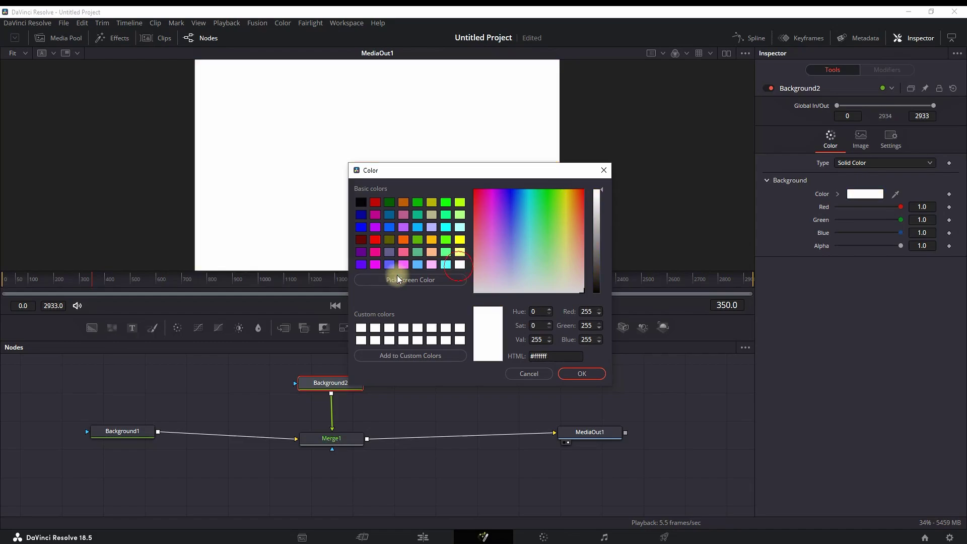
left_click(574, 373)
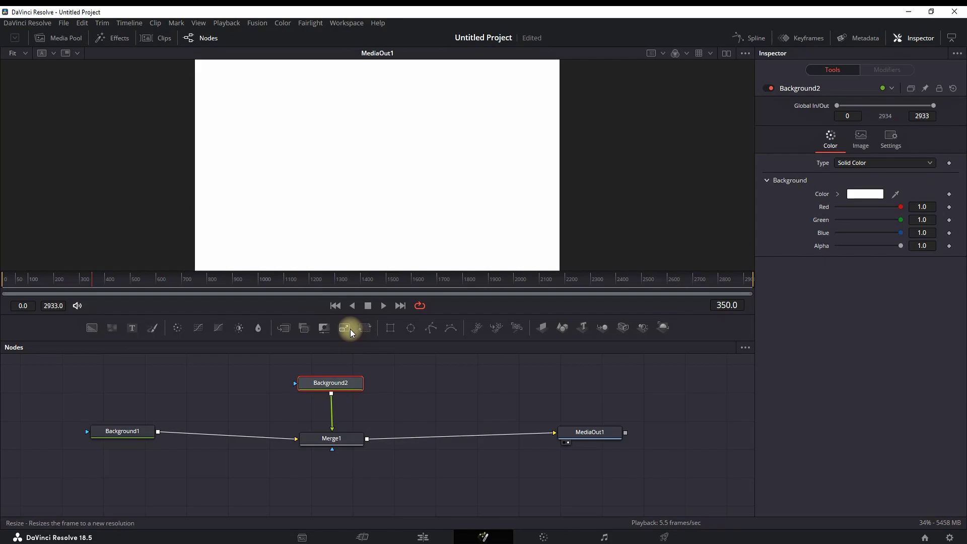
- Mask Background2 with a narrow Rectangle1, corner radius 1.0, centred at X 0.25
left_click(391, 330)
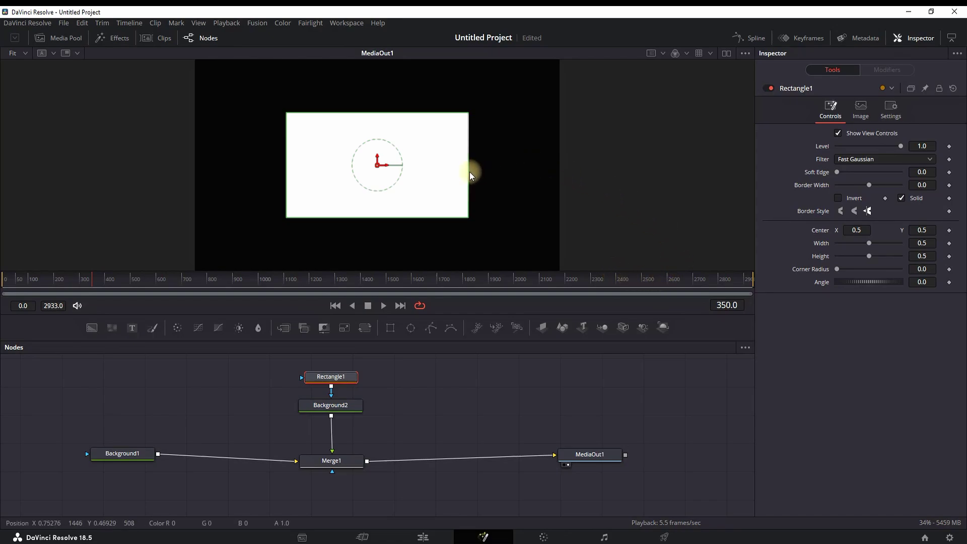
left_click_drag(467, 172, 380, 173)
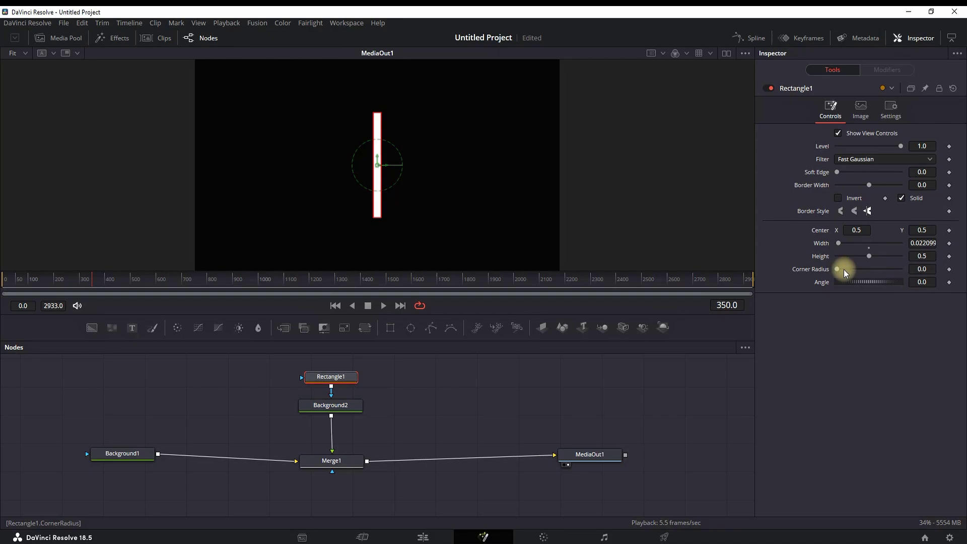
left_click_drag(834, 270, 962, 290)
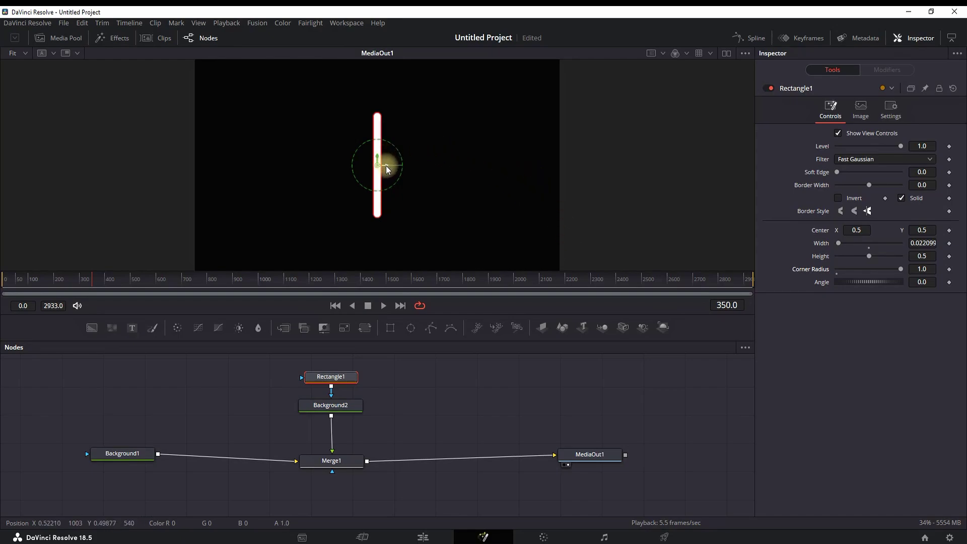
left_click_drag(388, 169, 294, 165)
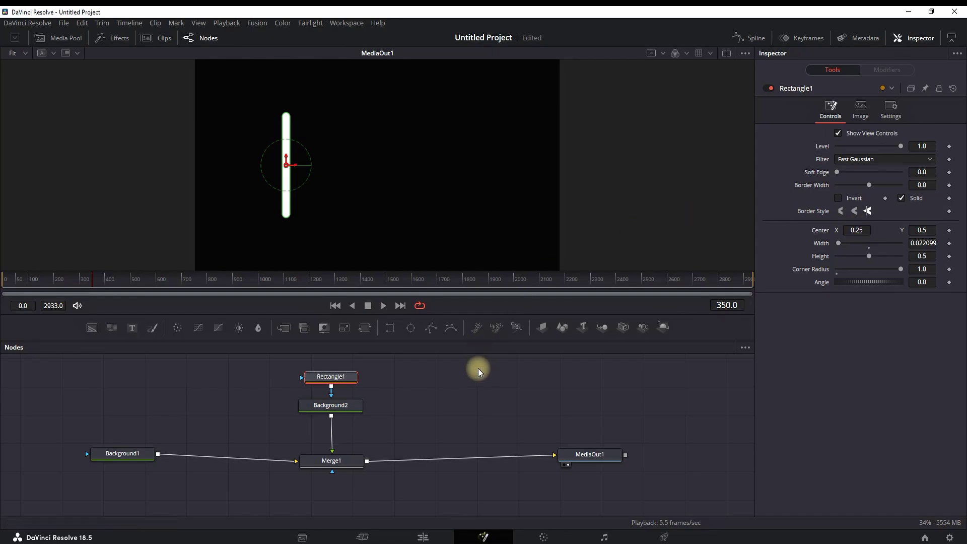
- Insert a Duplicate node after Background2 using the tool search
left_click(344, 408)
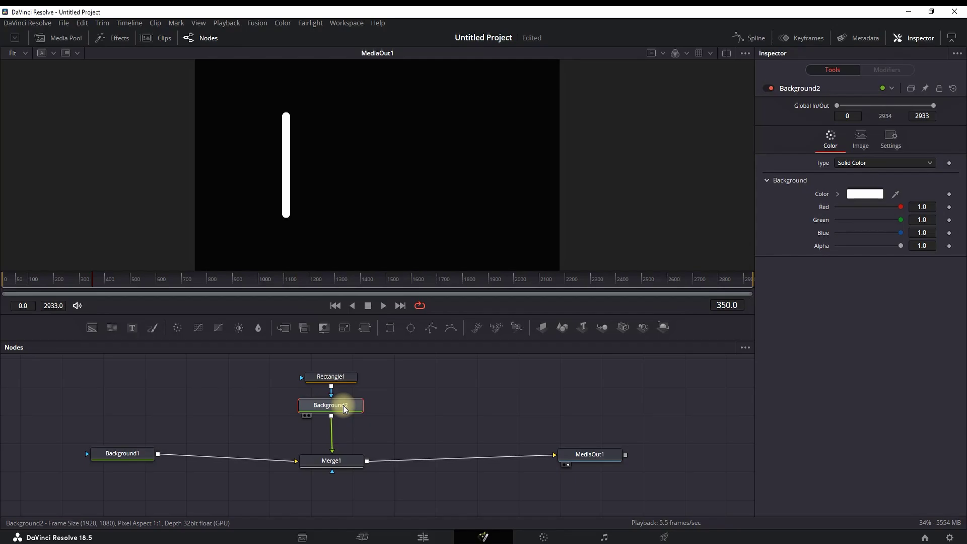
key("ctrl+space")
type("d")
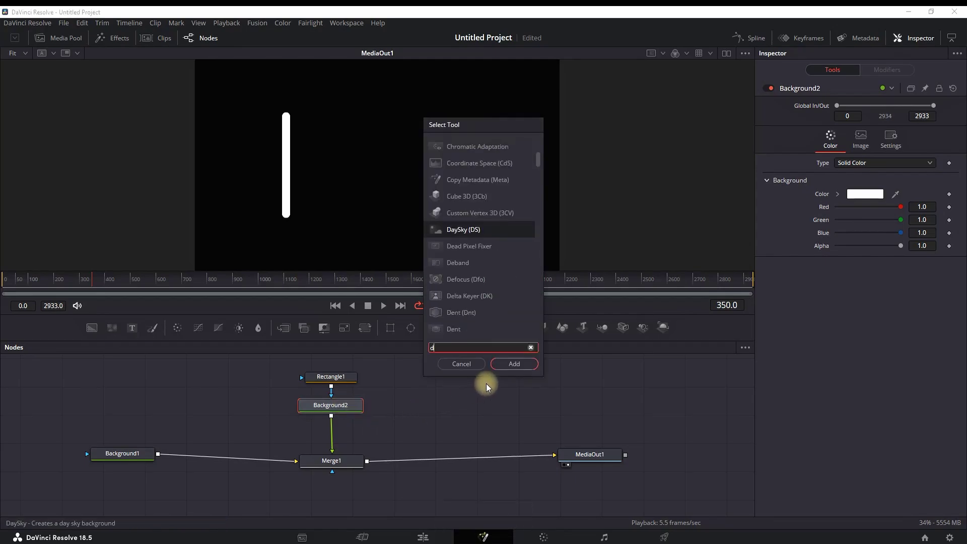
type("uplic")
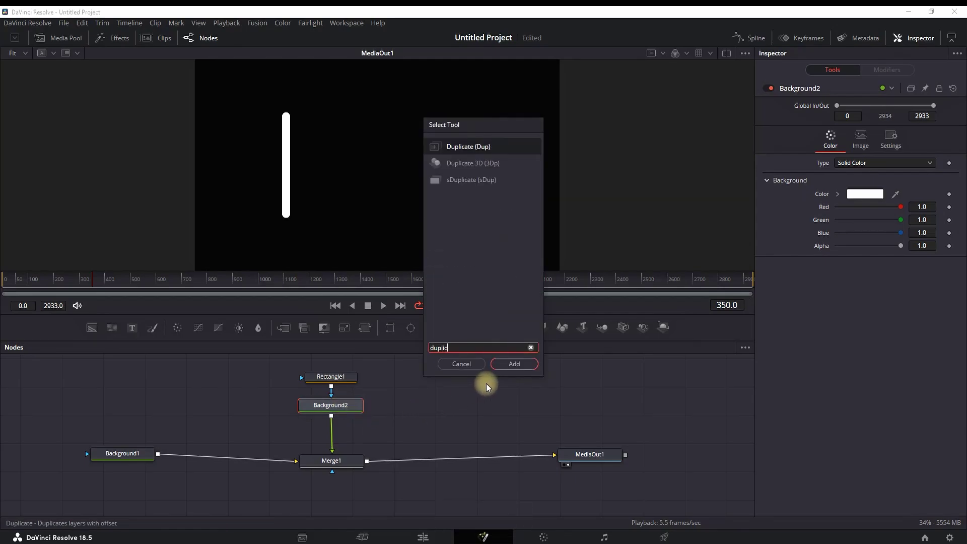
type("ate")
left_click(514, 362)
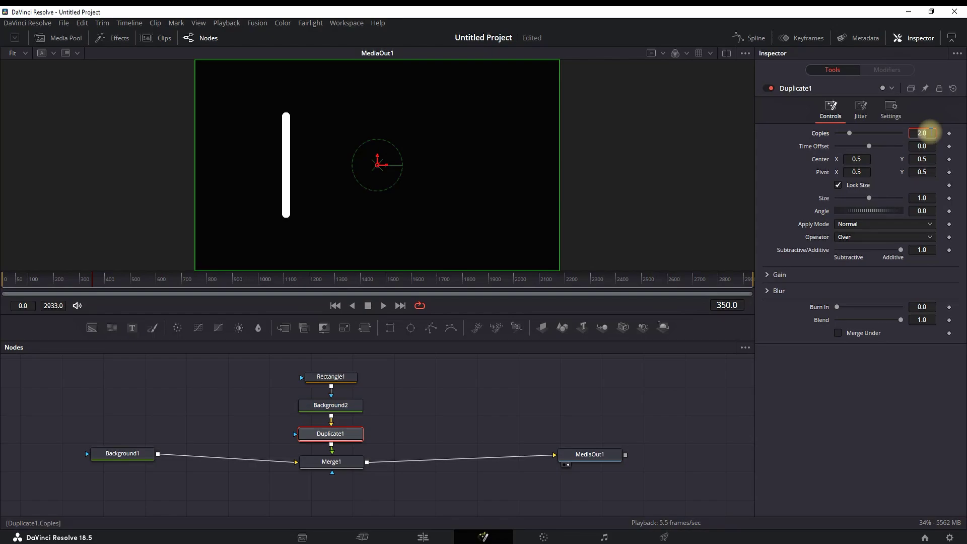
- Set Duplicate1 to 15 copies and scrub Center X to 0.54 to spread the bars
left_click(927, 132)
type("15")
key("Tab")
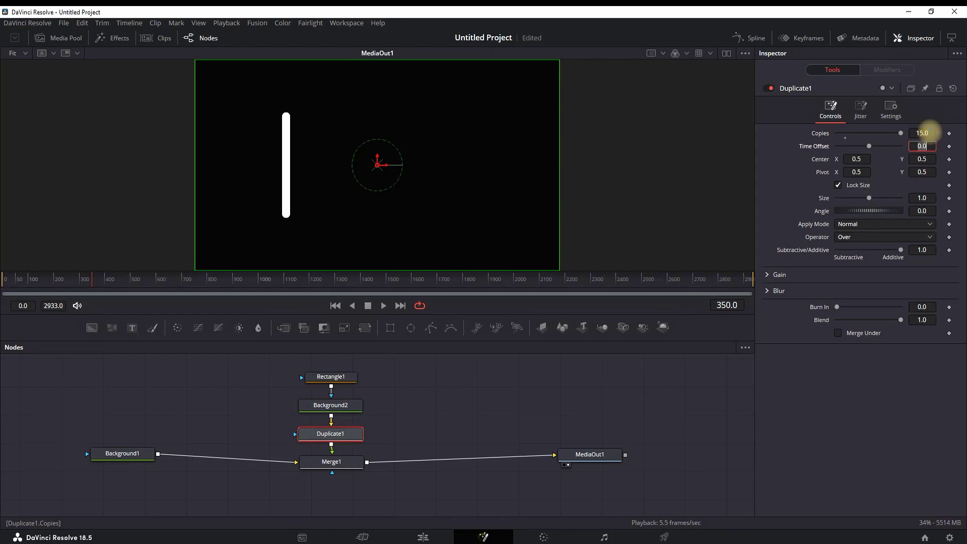
left_click(961, 182)
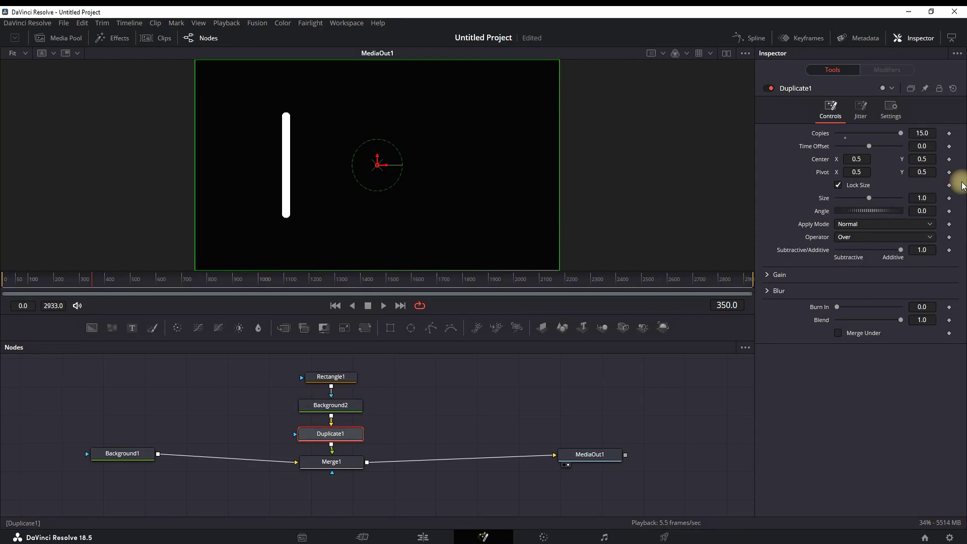
left_click_drag(863, 157, 883, 166)
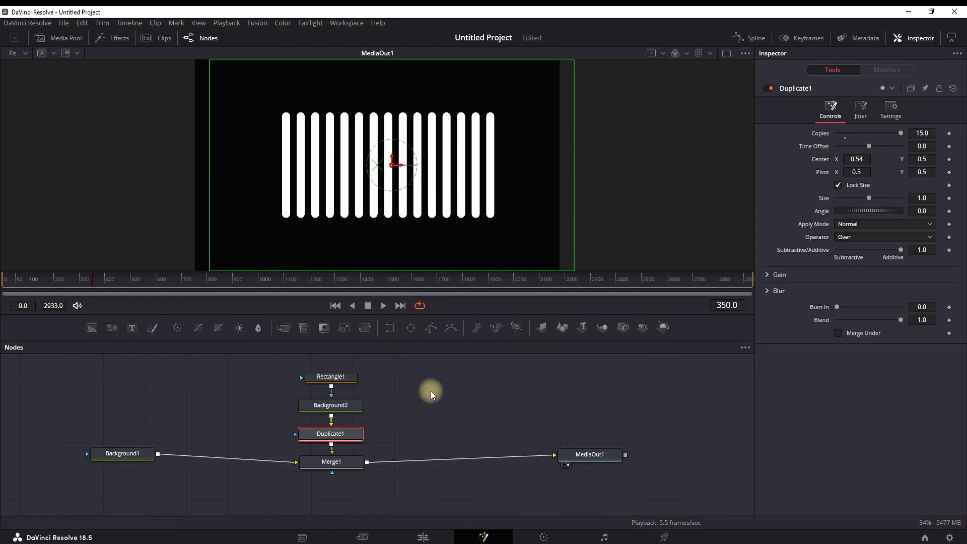
- Drive Rectangle1's Height with a MIDI Extractor and show its Modifiers settings
left_click(328, 407)
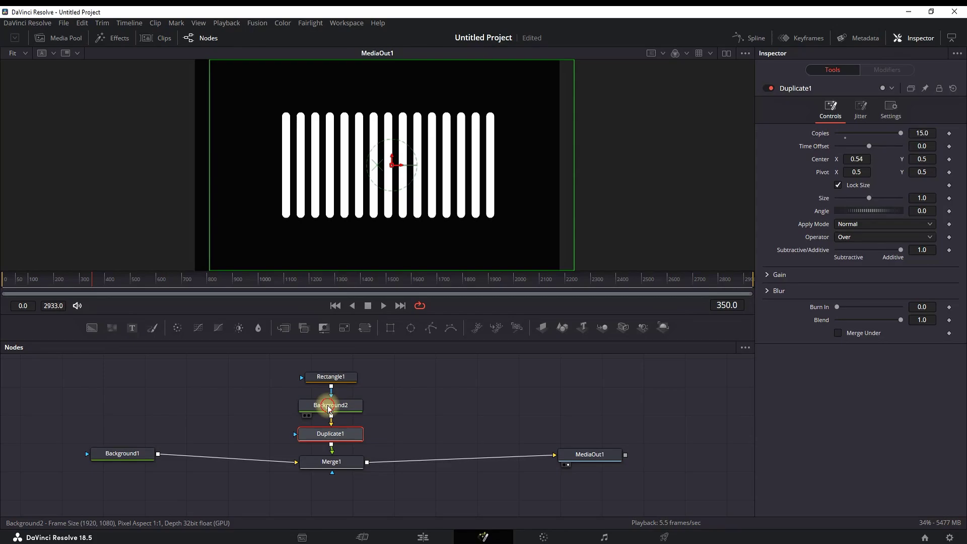
left_click(336, 379)
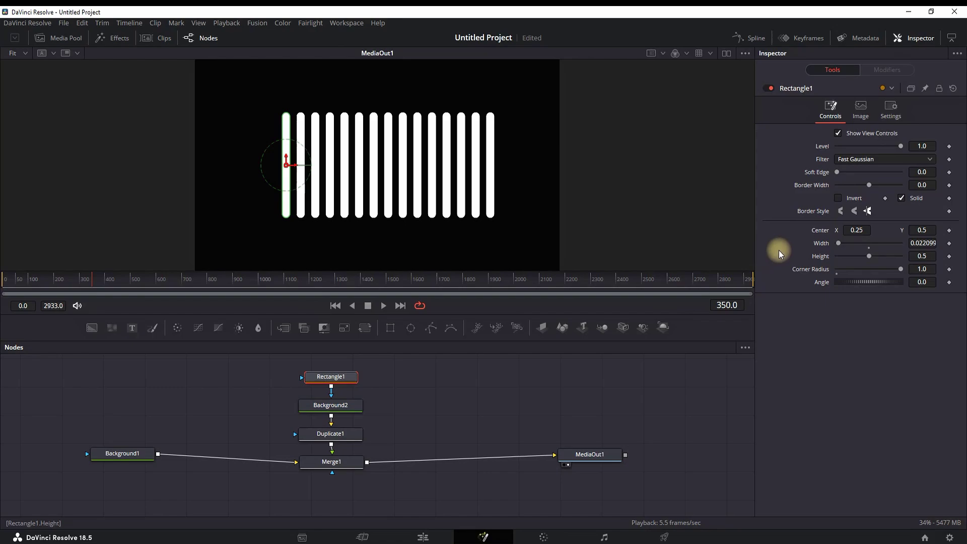
right_click(821, 259)
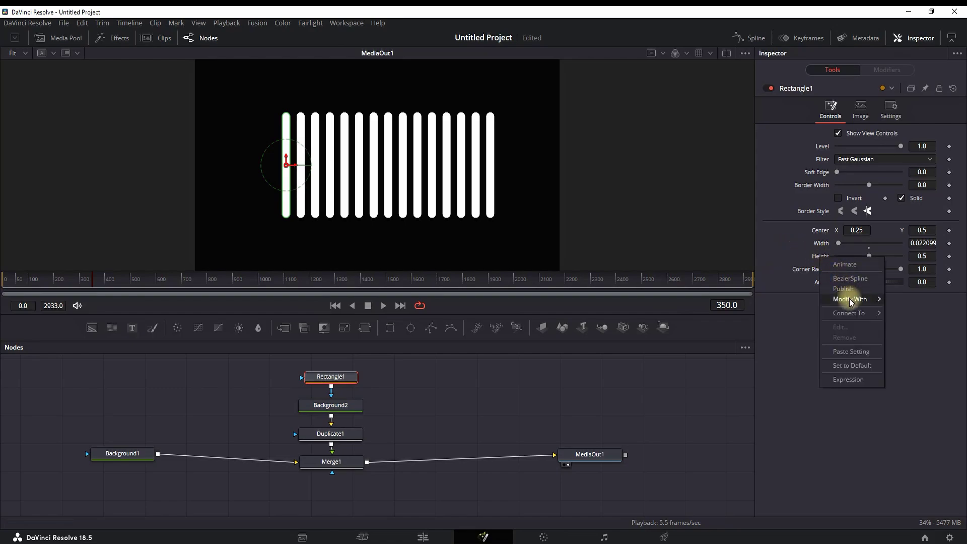
mouse_move(850, 301)
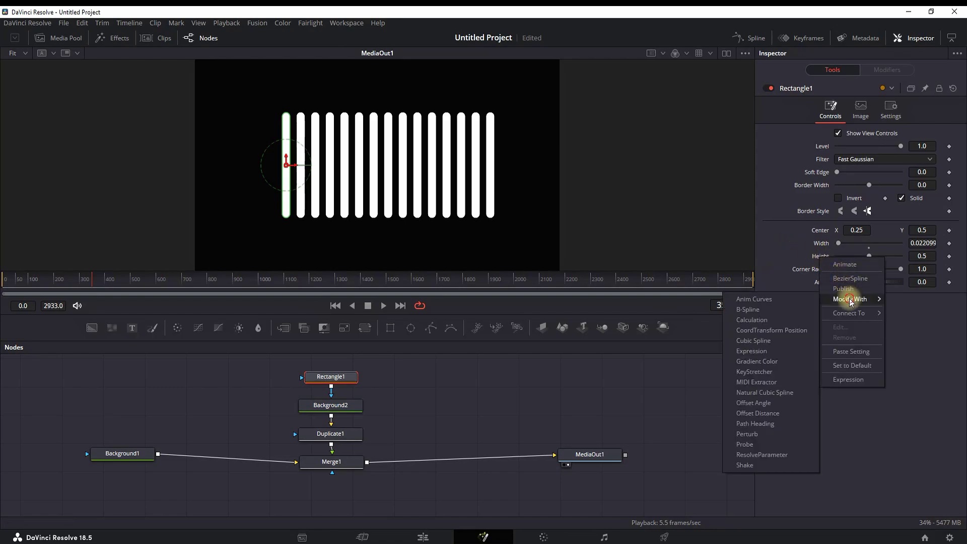
left_click(777, 384)
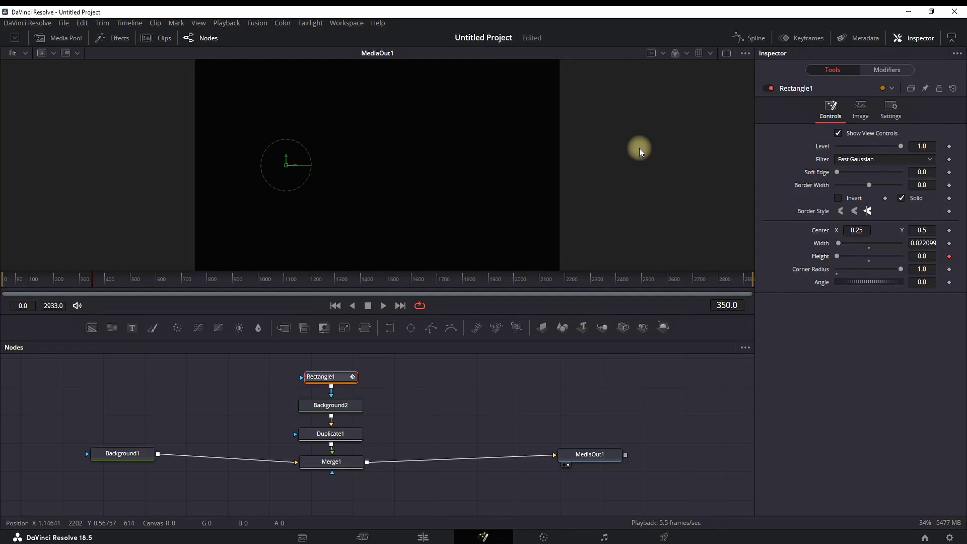
left_click(887, 71)
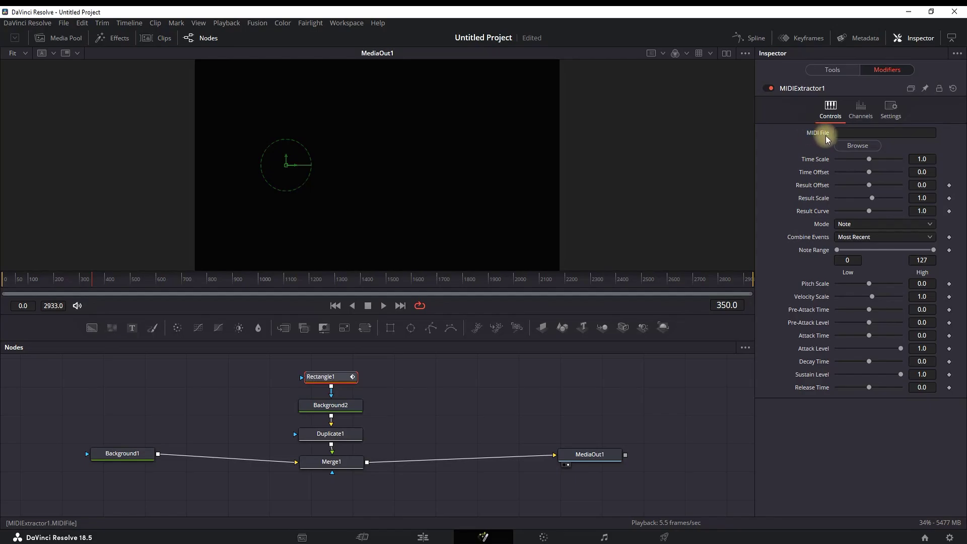
left_click(423, 536)
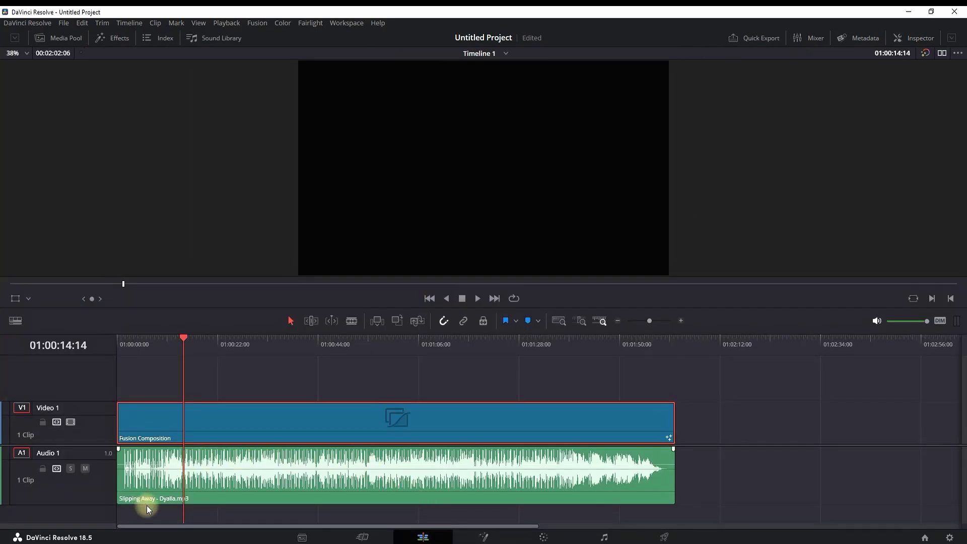
left_click(190, 340)
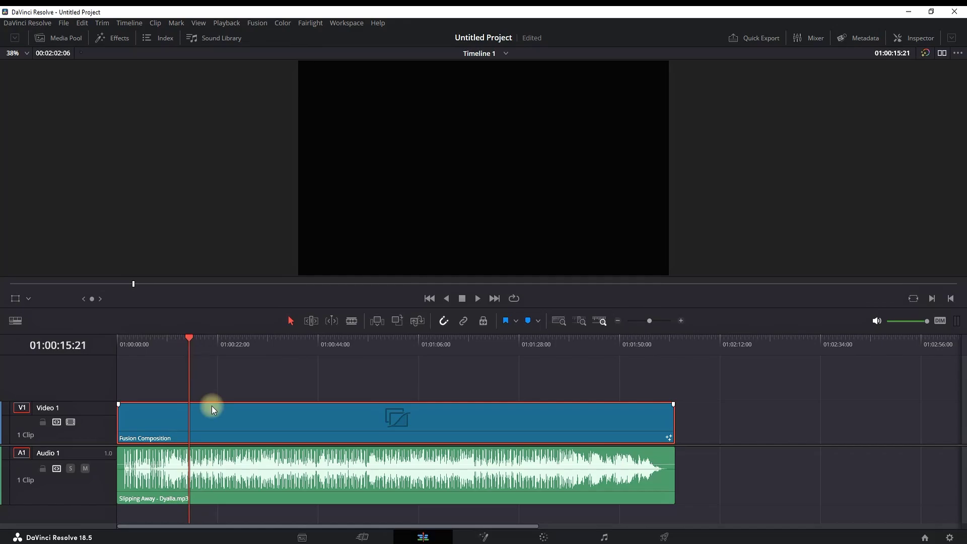
left_click(198, 339)
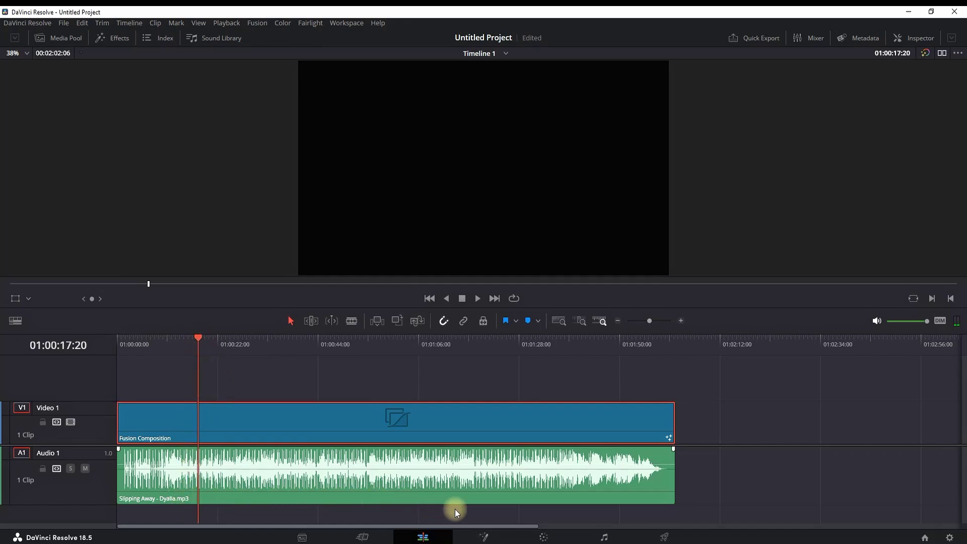
left_click(484, 537)
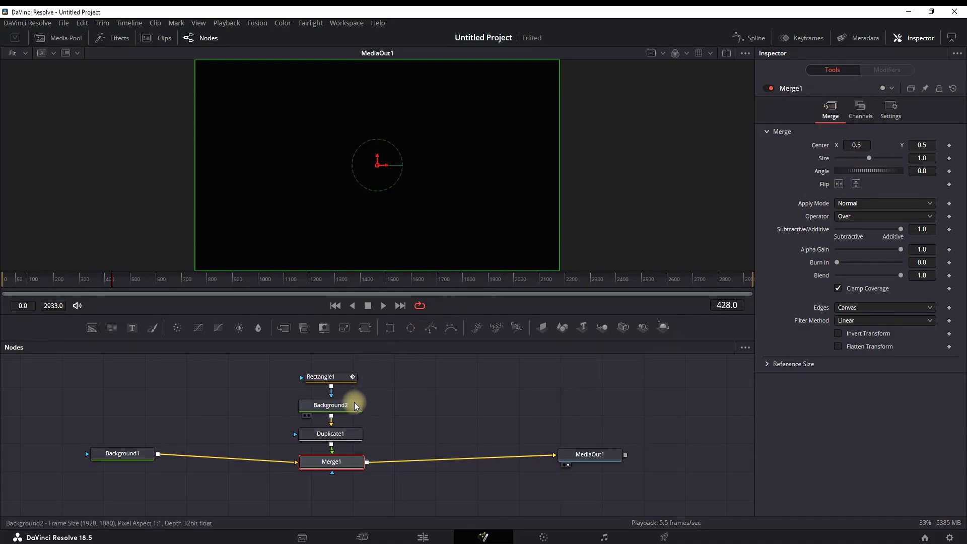
- Select Rectangle1 and show the MIDIExtractor1 settings in the Modifiers tab
left_click(332, 433)
left_click(333, 405)
left_click(336, 378)
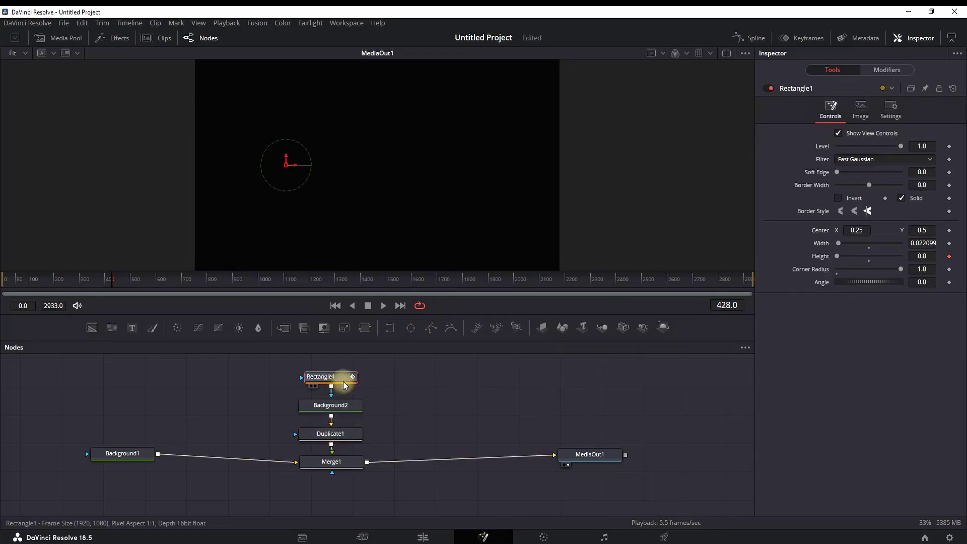
left_click(890, 71)
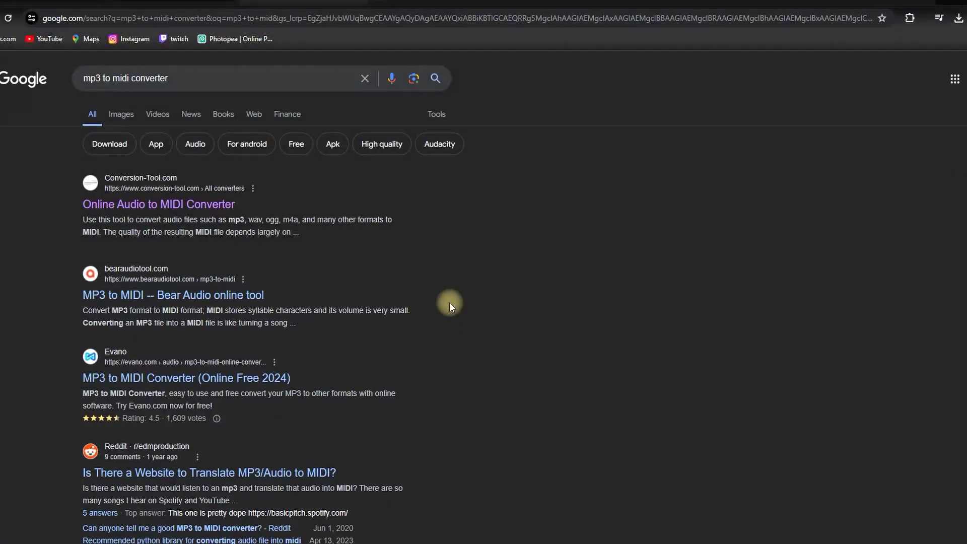
- Select part of the 'mp3 to midi converter' query and dismiss the suggestions dropdown
left_click_drag(184, 78, 82, 78)
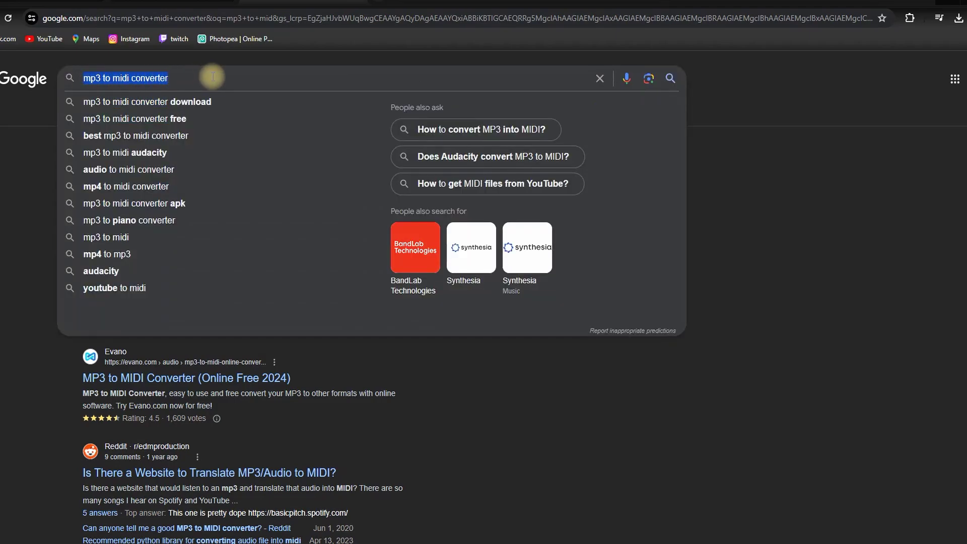
left_click(10, 166)
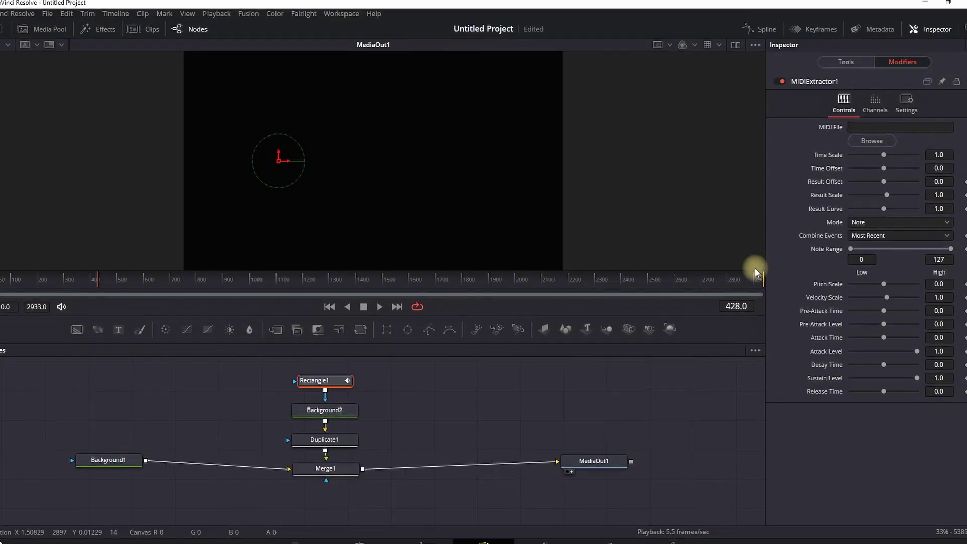
- Load Slipping+Away+-+Dyalla.midi into MIDIExtractor1, showing All Files in the browser
left_click(869, 149)
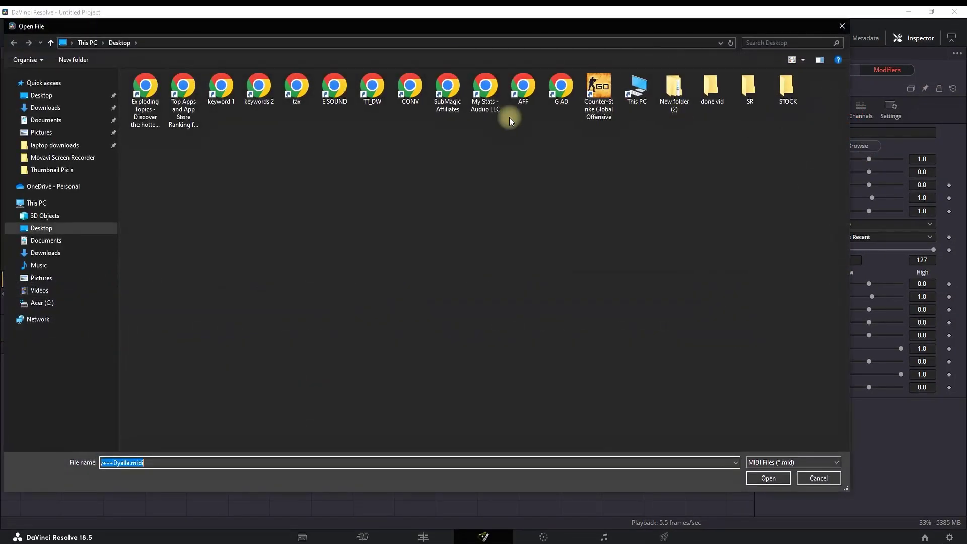
left_click(786, 462)
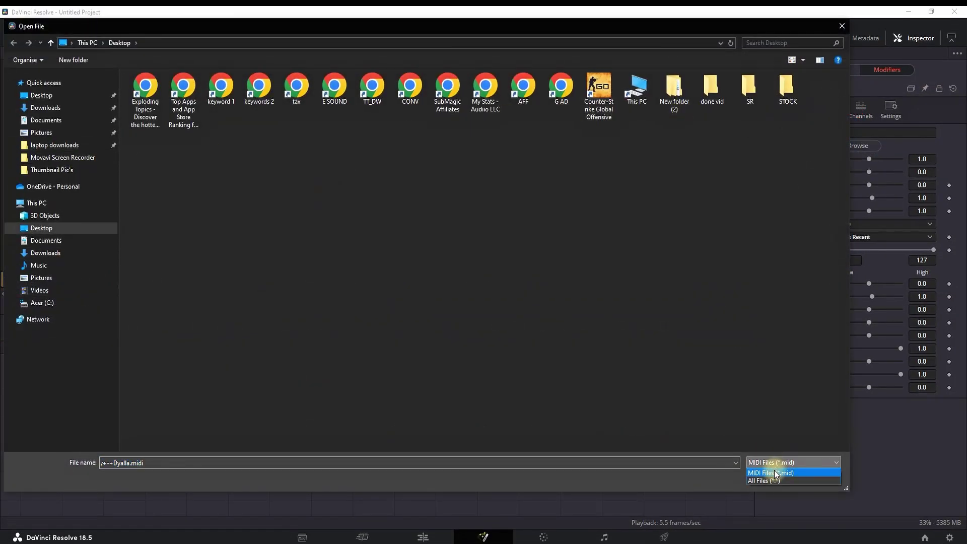
left_click(764, 478)
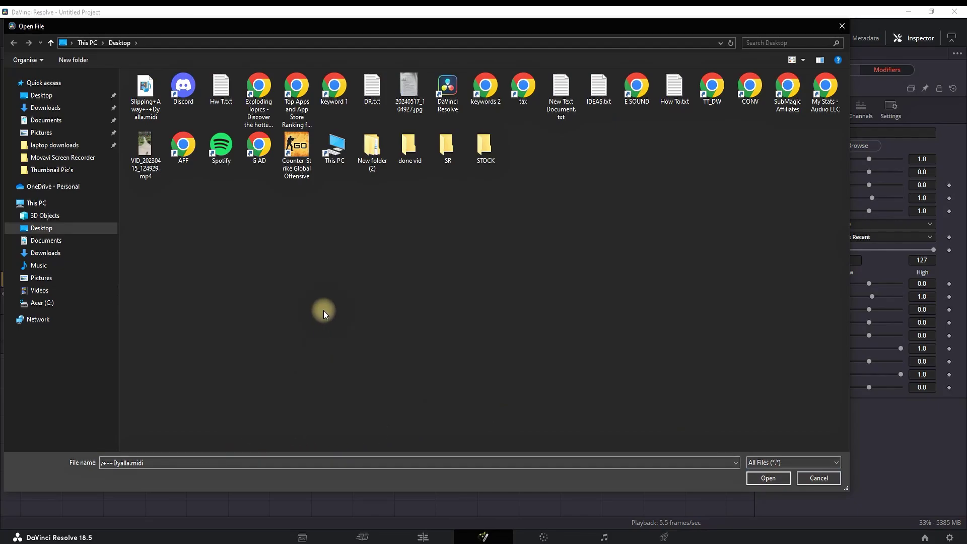
left_click(144, 91)
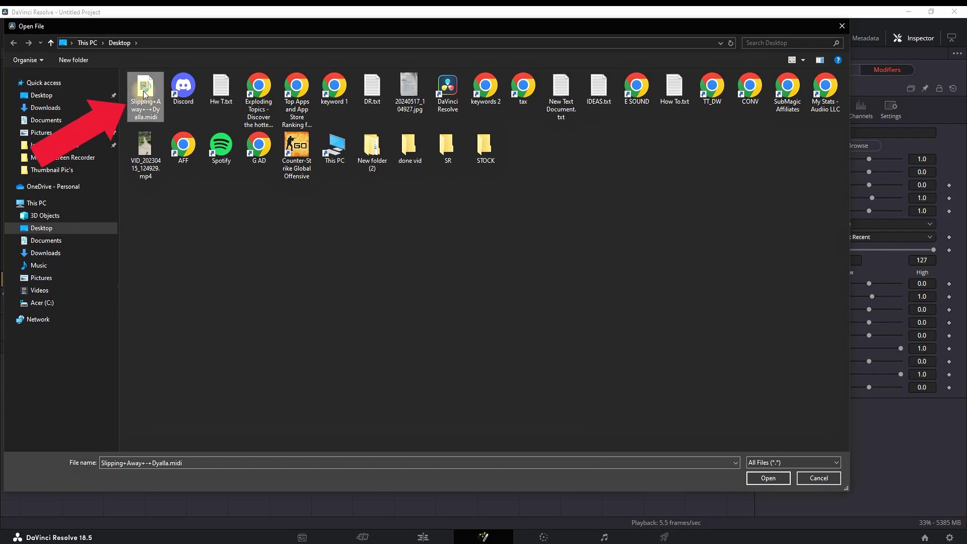
left_click(768, 477)
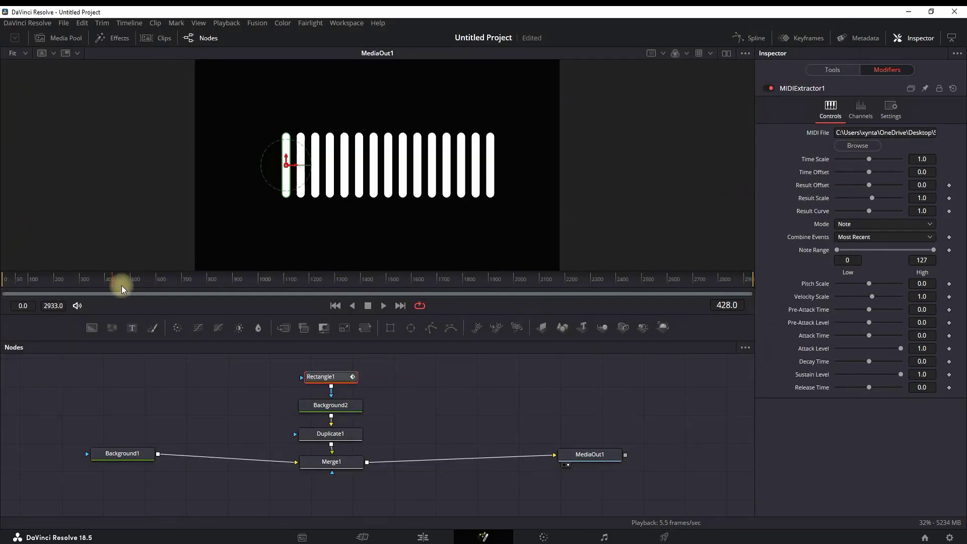
- Play the composition to check the bars follow the MIDI notes, stopping at frame 515
left_click(367, 305)
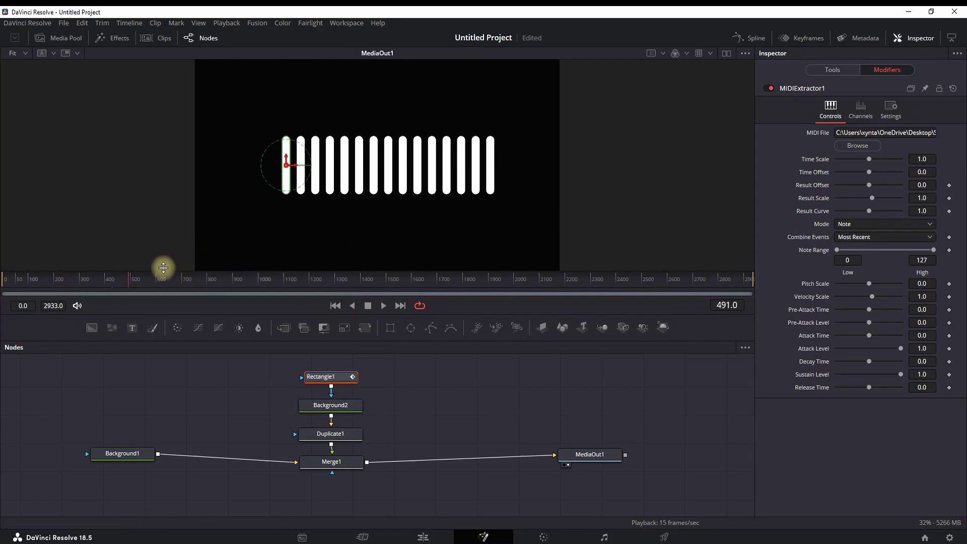
left_click(383, 305)
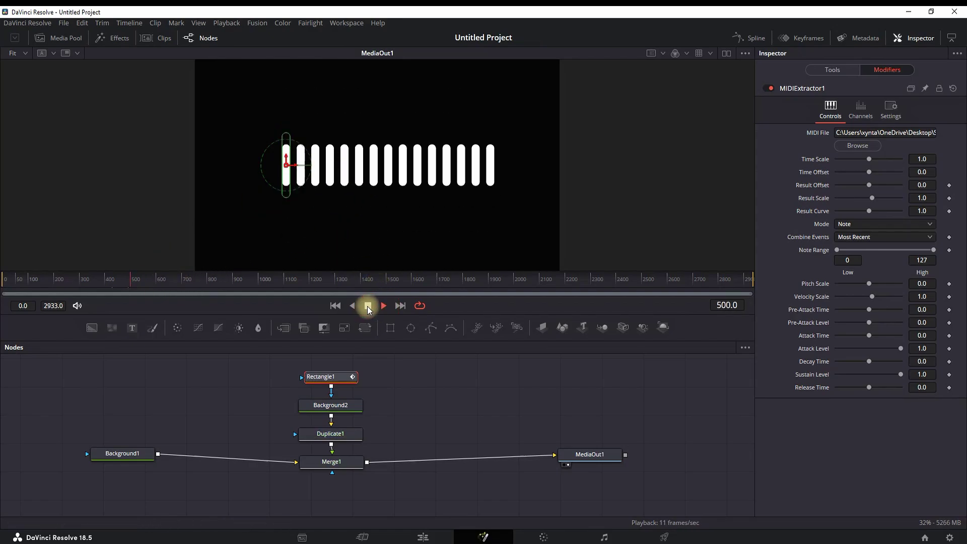
left_click(368, 306)
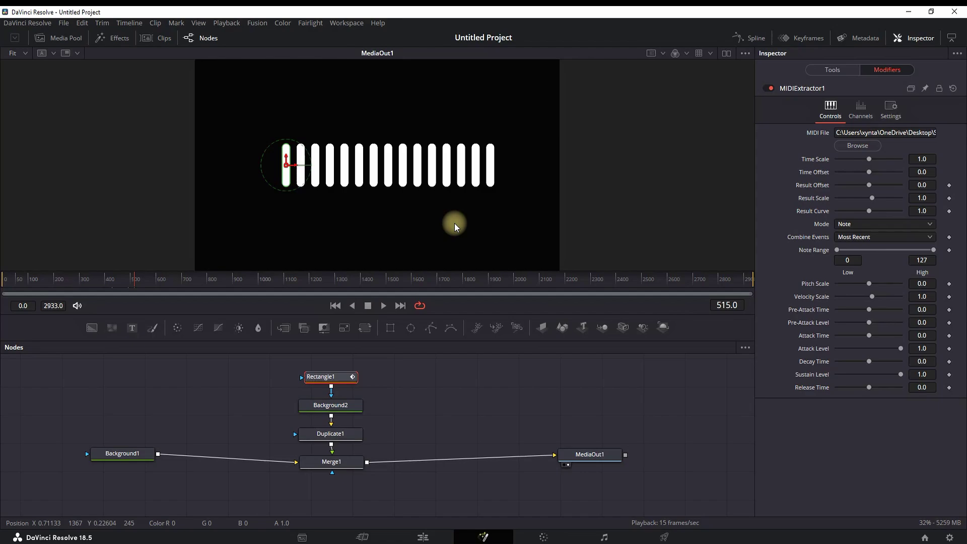
- Set Combine Events to Sum and enter a Result Scale of -0.14, then raise it until the bars reappear
left_click(871, 237)
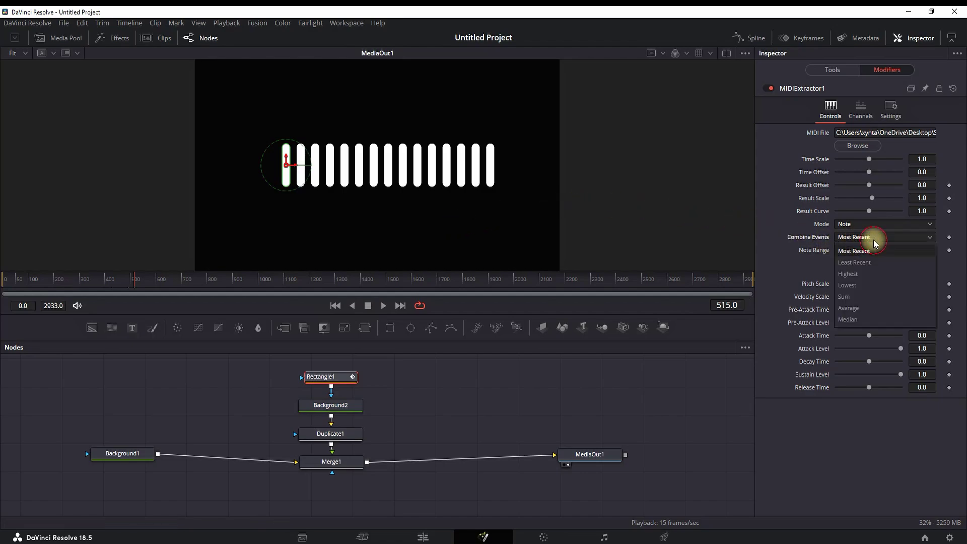
left_click(855, 296)
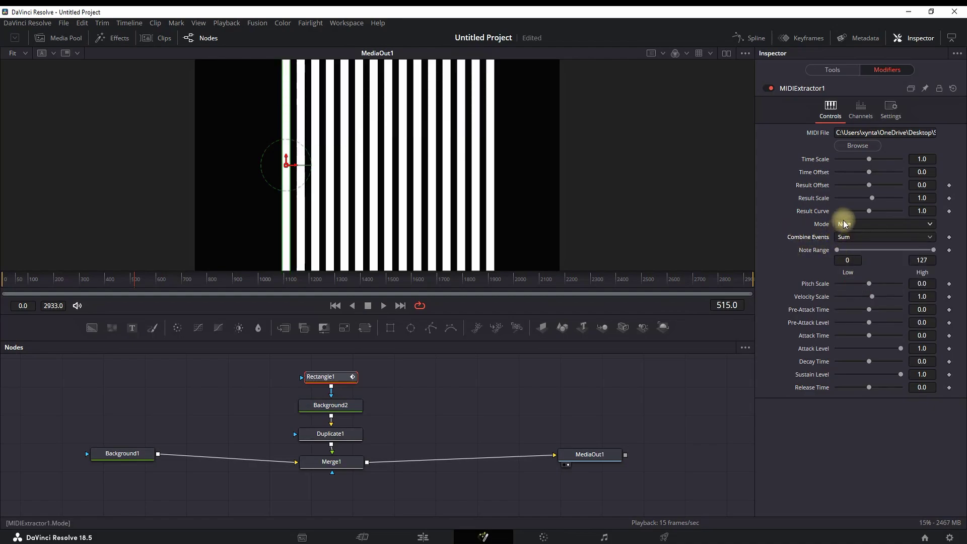
left_click(921, 198)
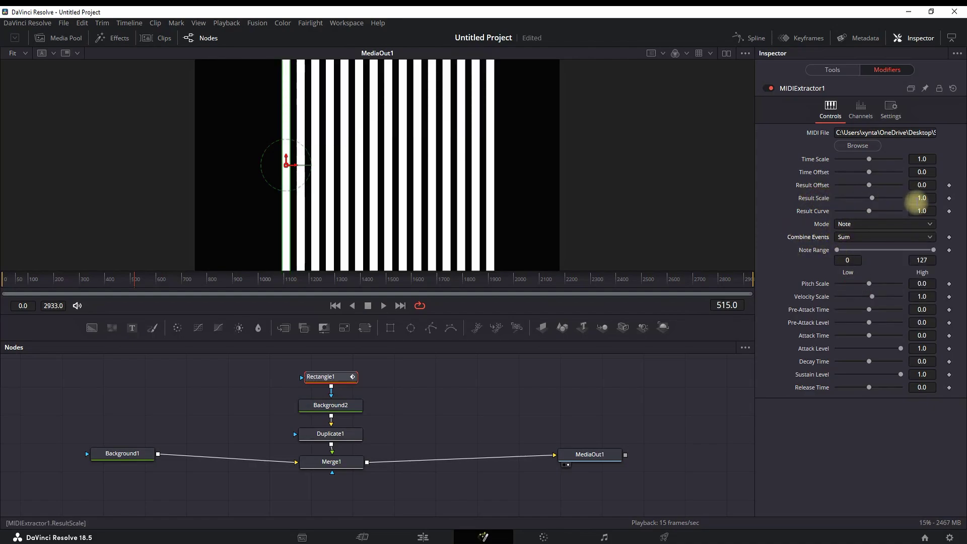
type("-0.14")
key("Return")
left_click_drag(869, 204, 892, 204)
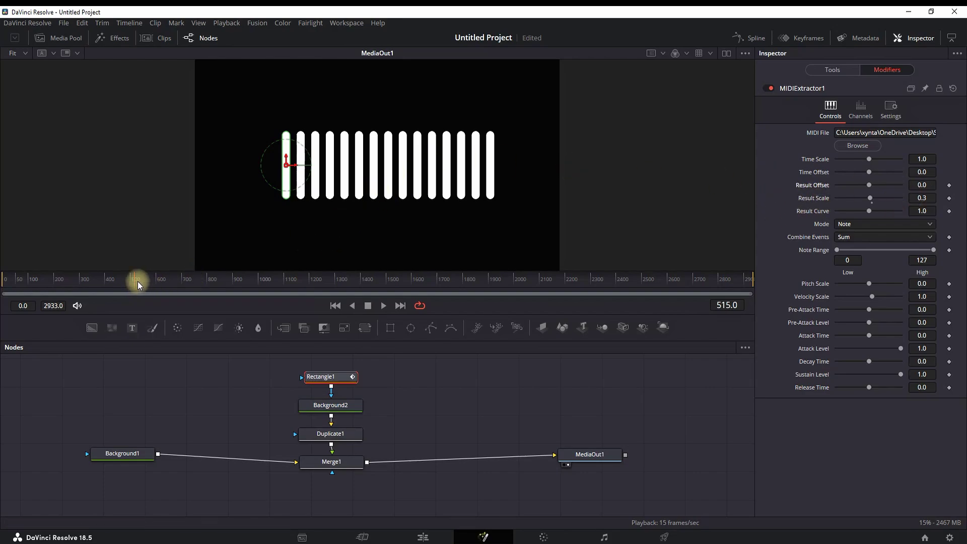
- Scale the Result Scale down to 0.1 and play the preview to check bar heights
left_click_drag(136, 278, 143, 283)
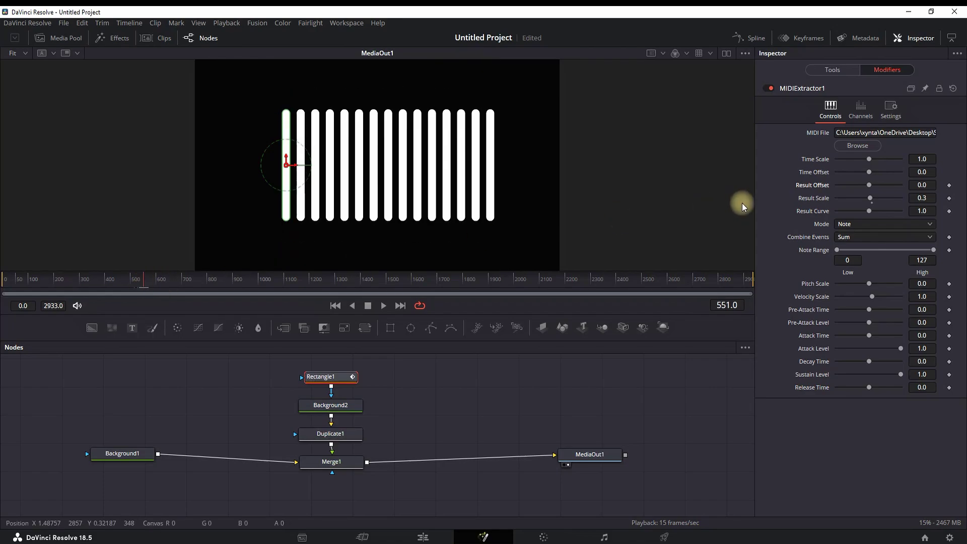
left_click(921, 197)
type("0.16")
key("Return")
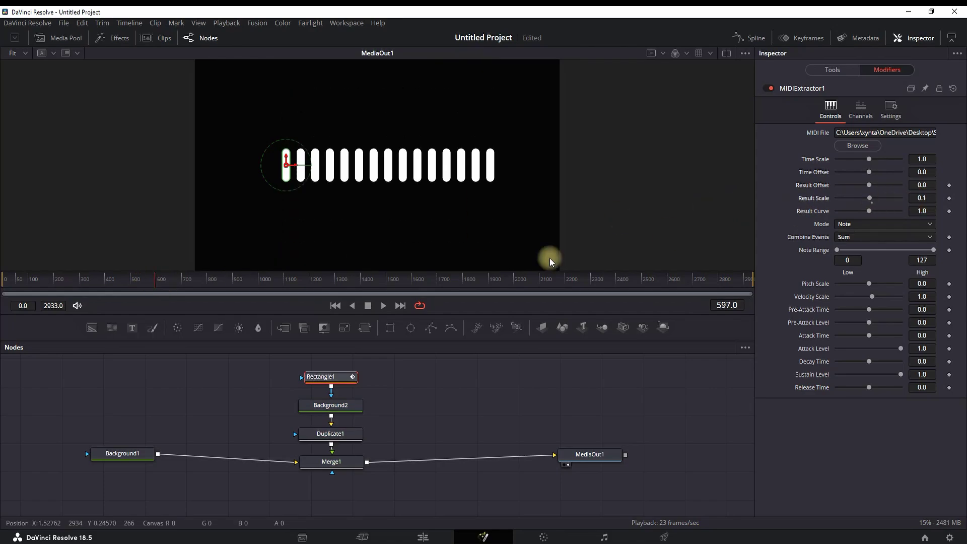
left_click(382, 305)
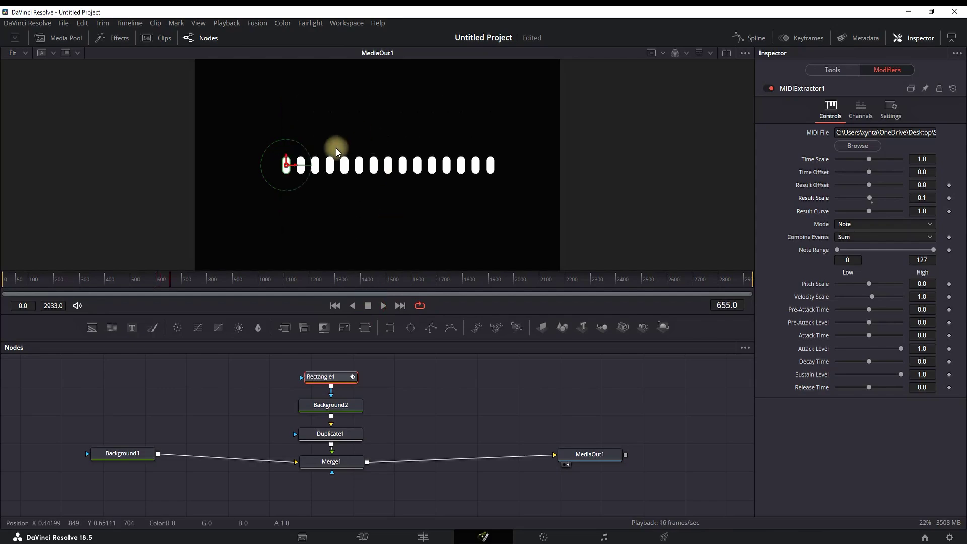
left_click(371, 306)
mouse_move(195, 281)
left_mouse_down()
mouse_move(162, 277)
mouse_move(176, 282)
left_mouse_up()
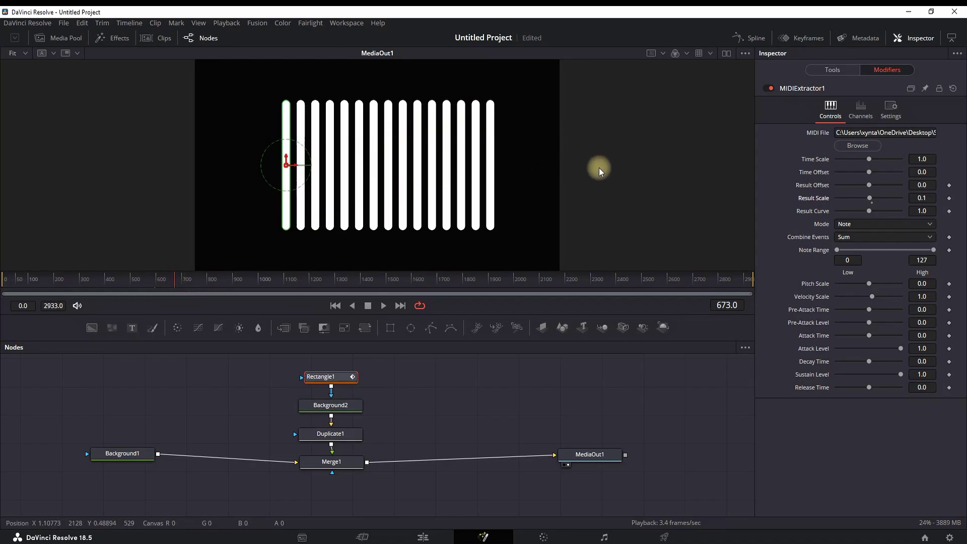
- Give Duplicate1 a 0.3 Time Offset to stagger the bars, preview it, and go to the Edit page
left_click(336, 435)
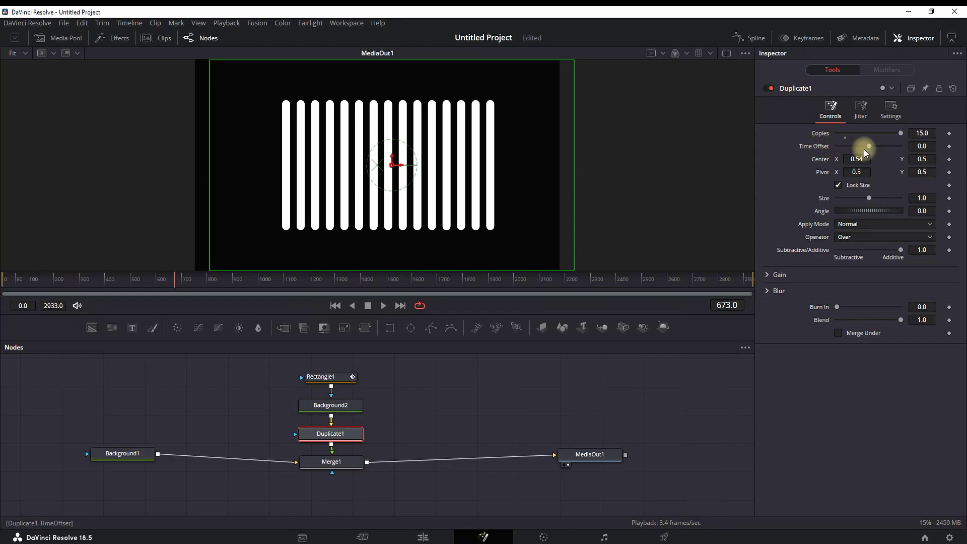
left_click_drag(928, 147, 940, 149)
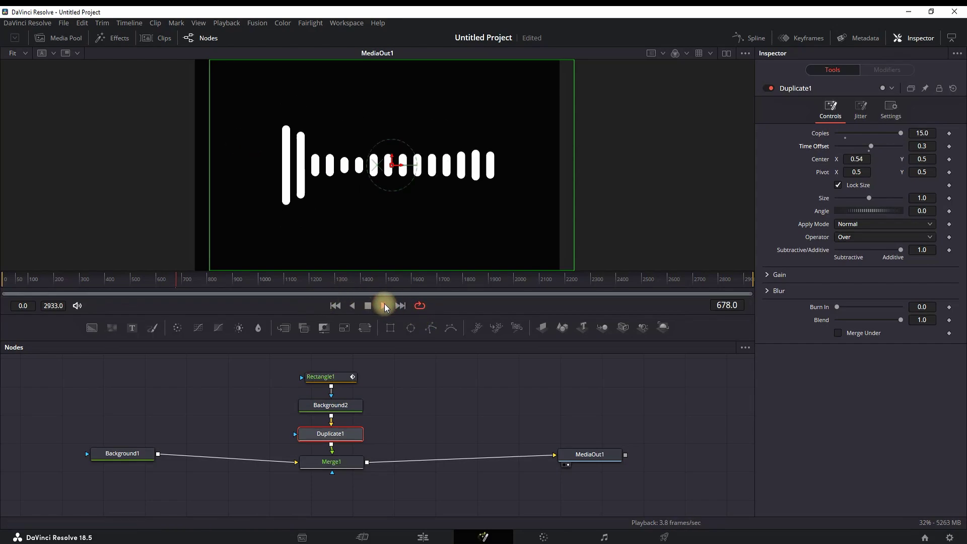
left_click(367, 307)
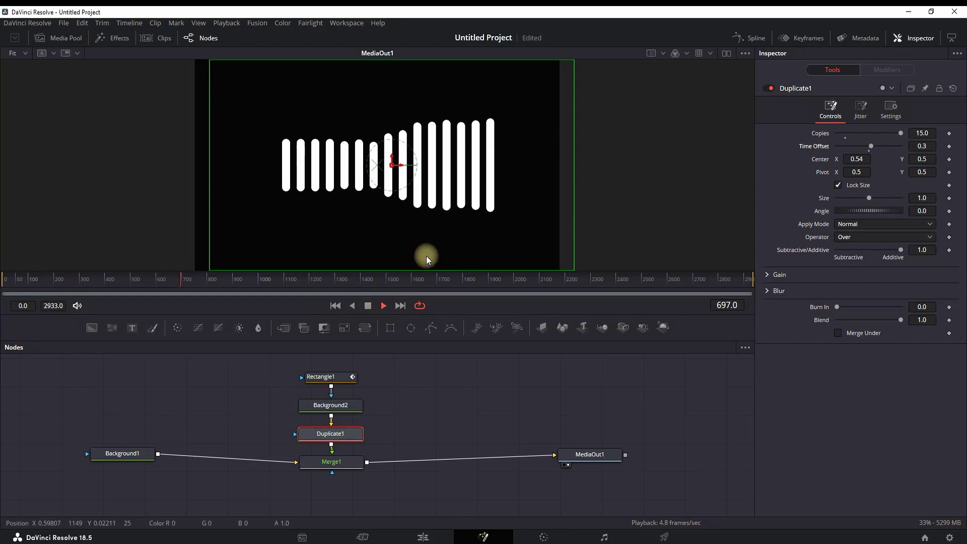
left_click(372, 306)
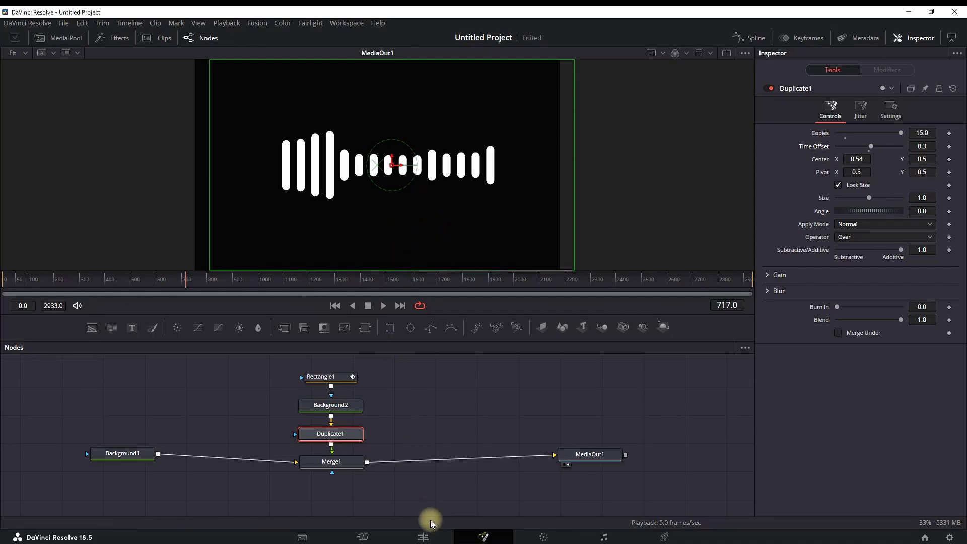
left_click(423, 537)
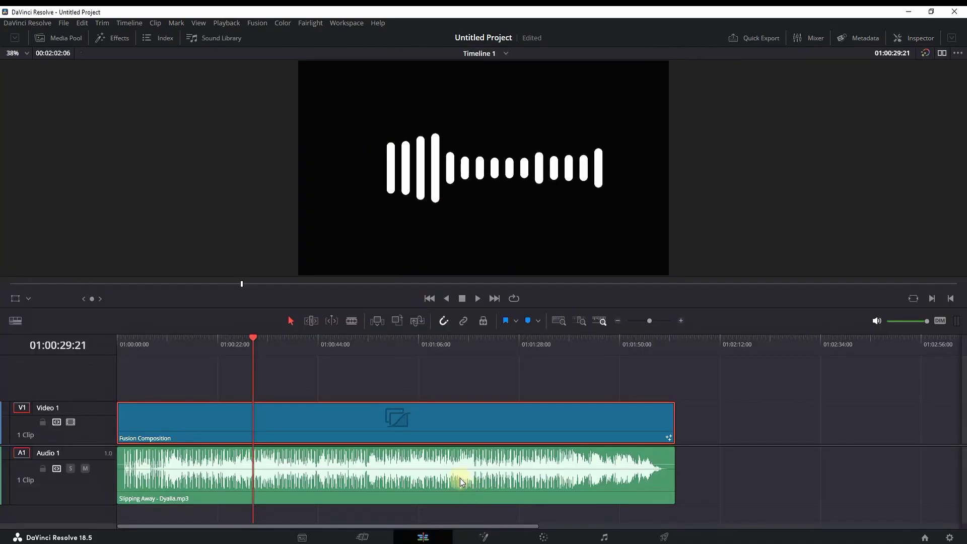
- Play the timeline from the start to preview the visualizer
left_click(117, 344)
left_click(478, 298)
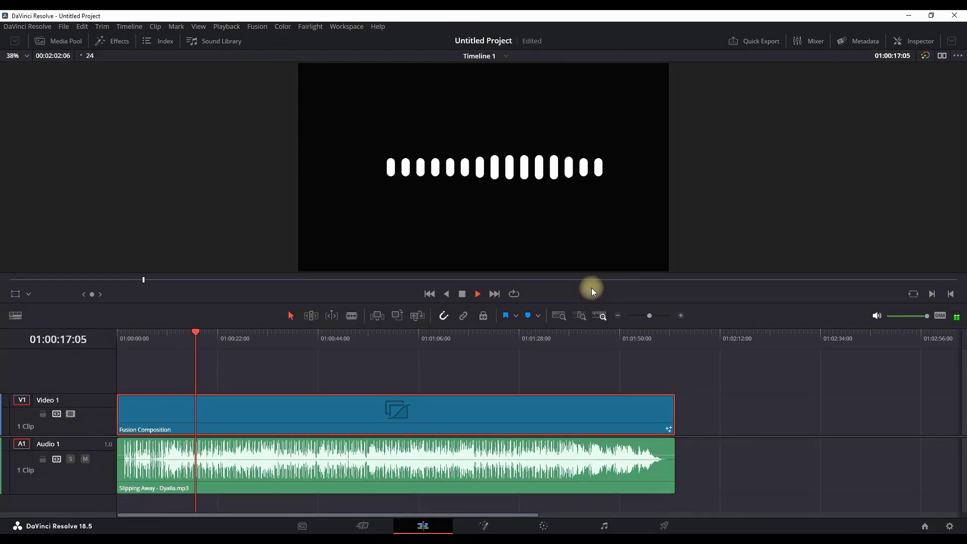
left_click(461, 295)
- Drag the Slipping Away audio clip later along track A1, past the one-minute mark
left_click(530, 375)
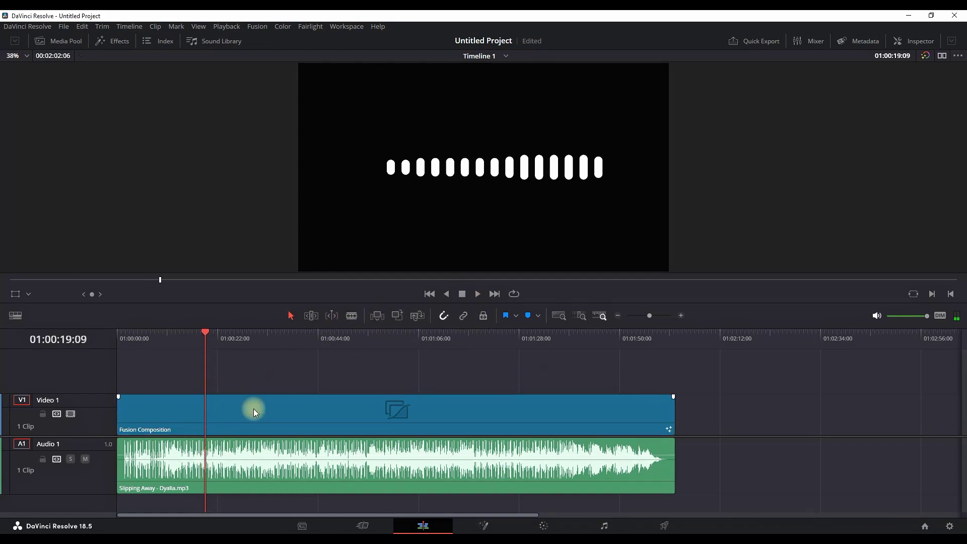
left_click(241, 412)
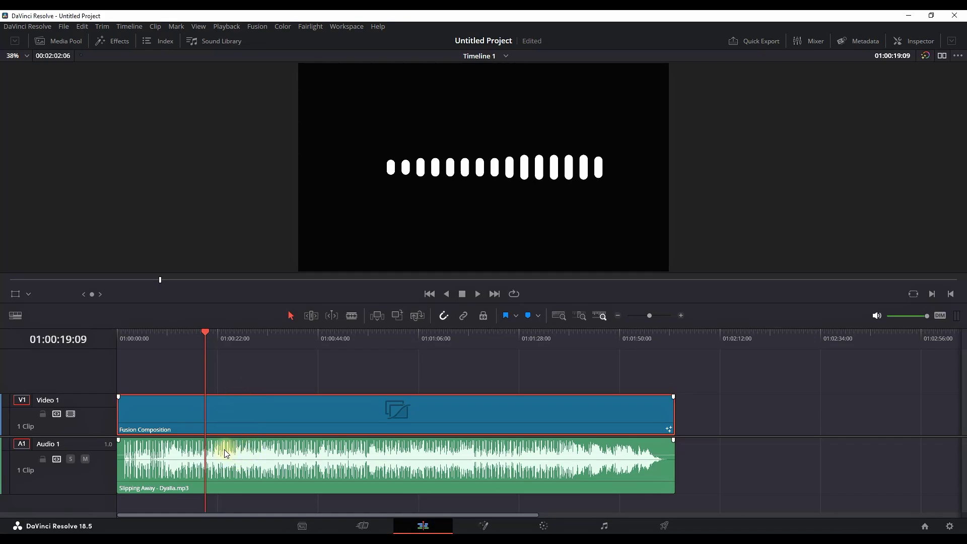
left_click_drag(224, 453, 575, 453)
- Play the timeline to check sync, then drag the song clip back to the timeline start
left_click(477, 293)
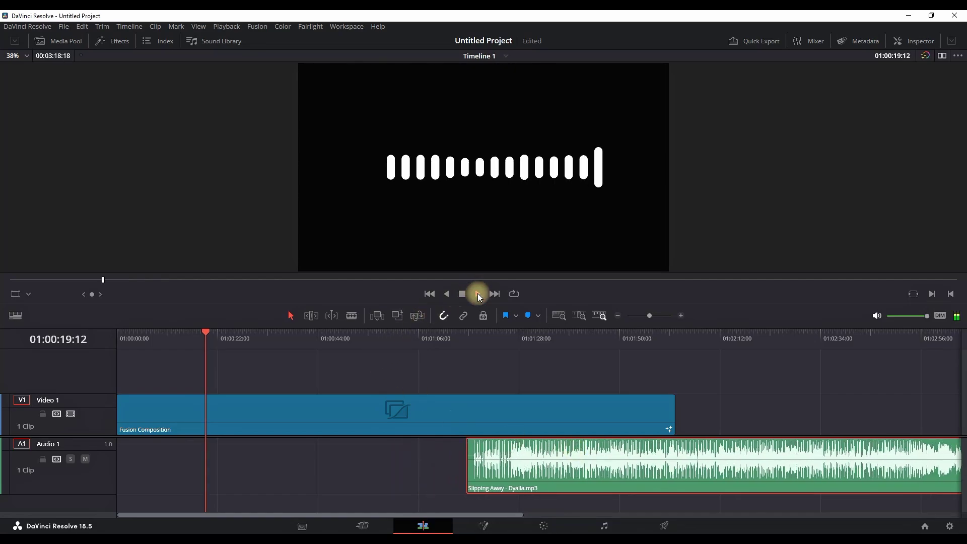
left_click(463, 293)
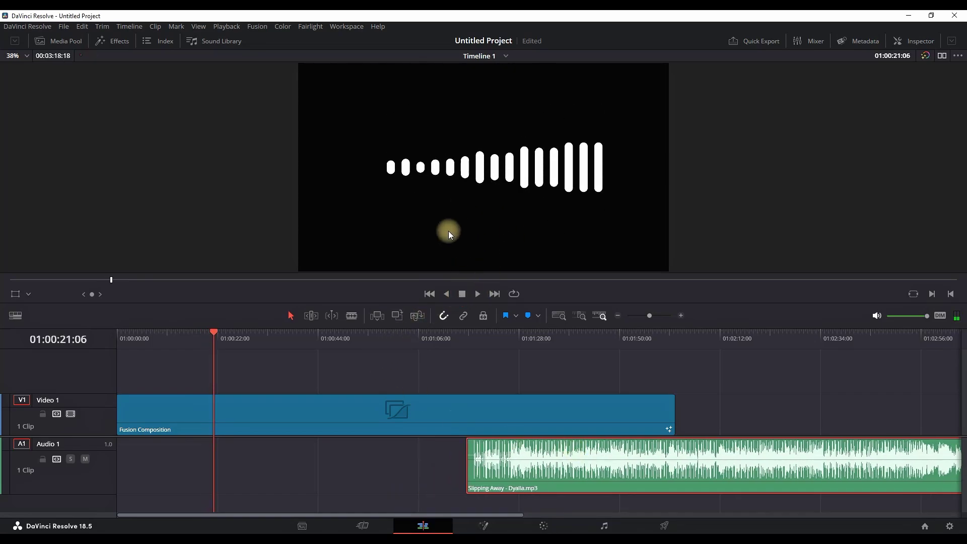
left_click_drag(581, 452, 231, 446)
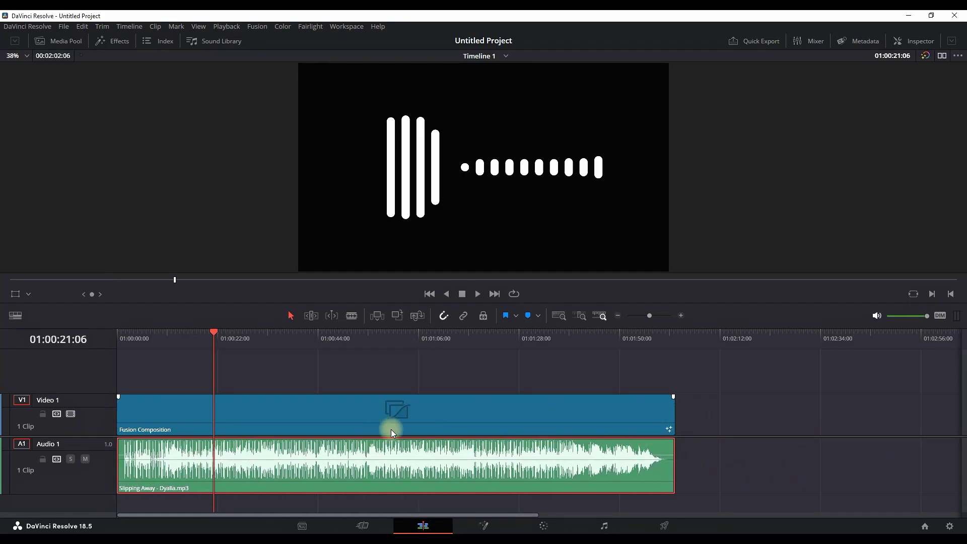
- Select both the Fusion Composition and song clips and align them together at the start
left_click_drag(392, 453, 397, 410)
left_click_drag(700, 402, 604, 465)
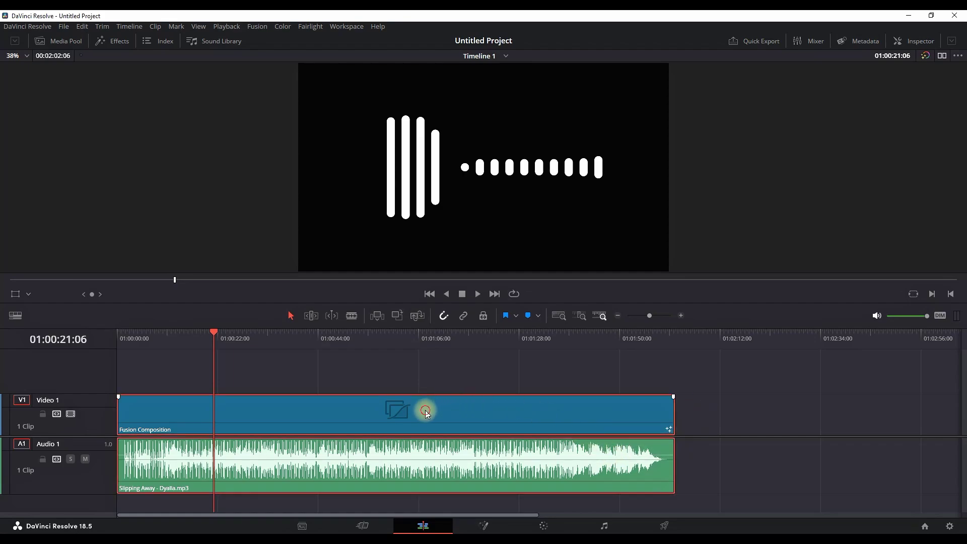
left_click_drag(425, 408, 389, 412)
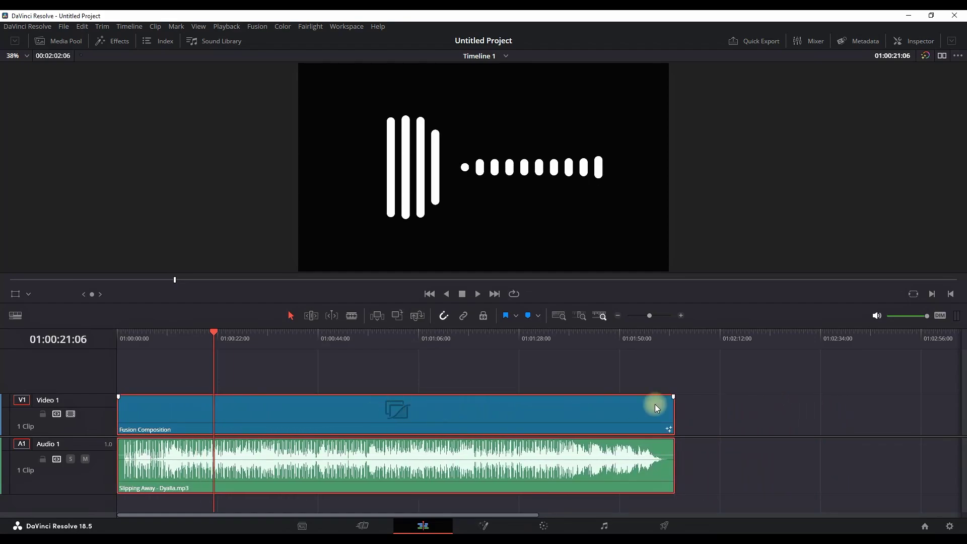